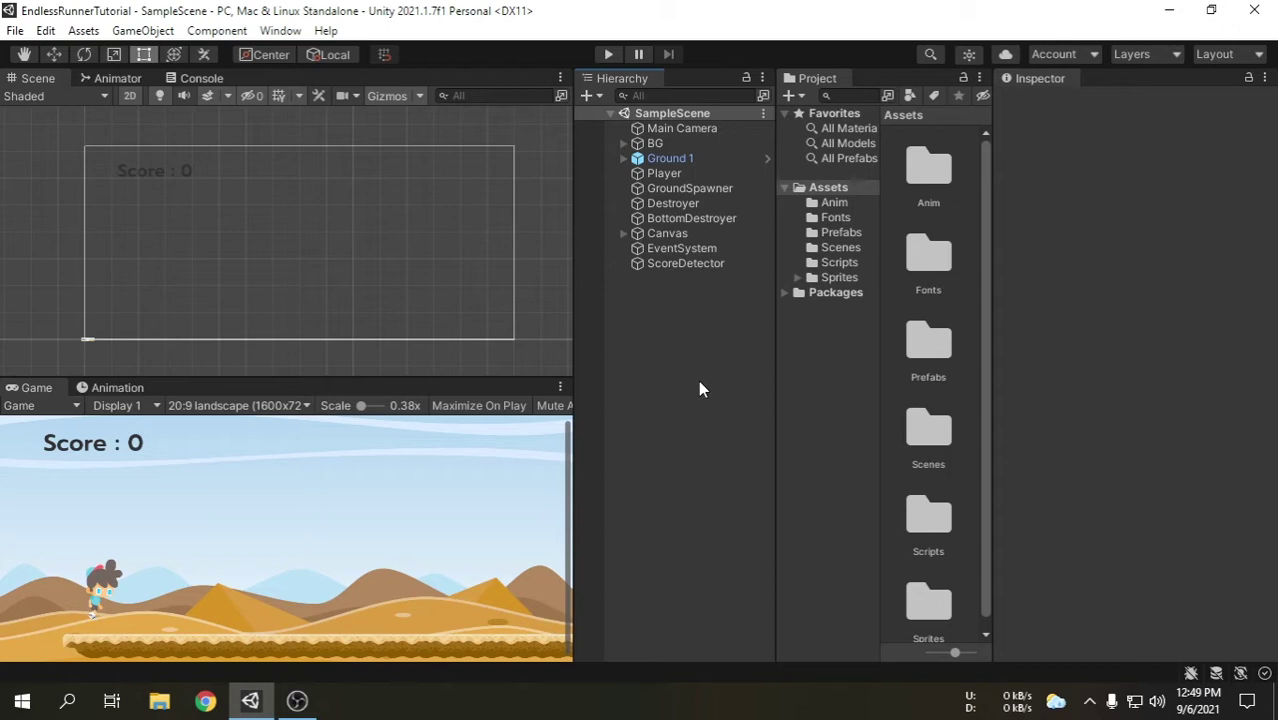
Step: Expand Canvas and then GameOverPanel in the Hierarchy to show their child objects
{"action": "left_click", "coordinate": [624, 233]}
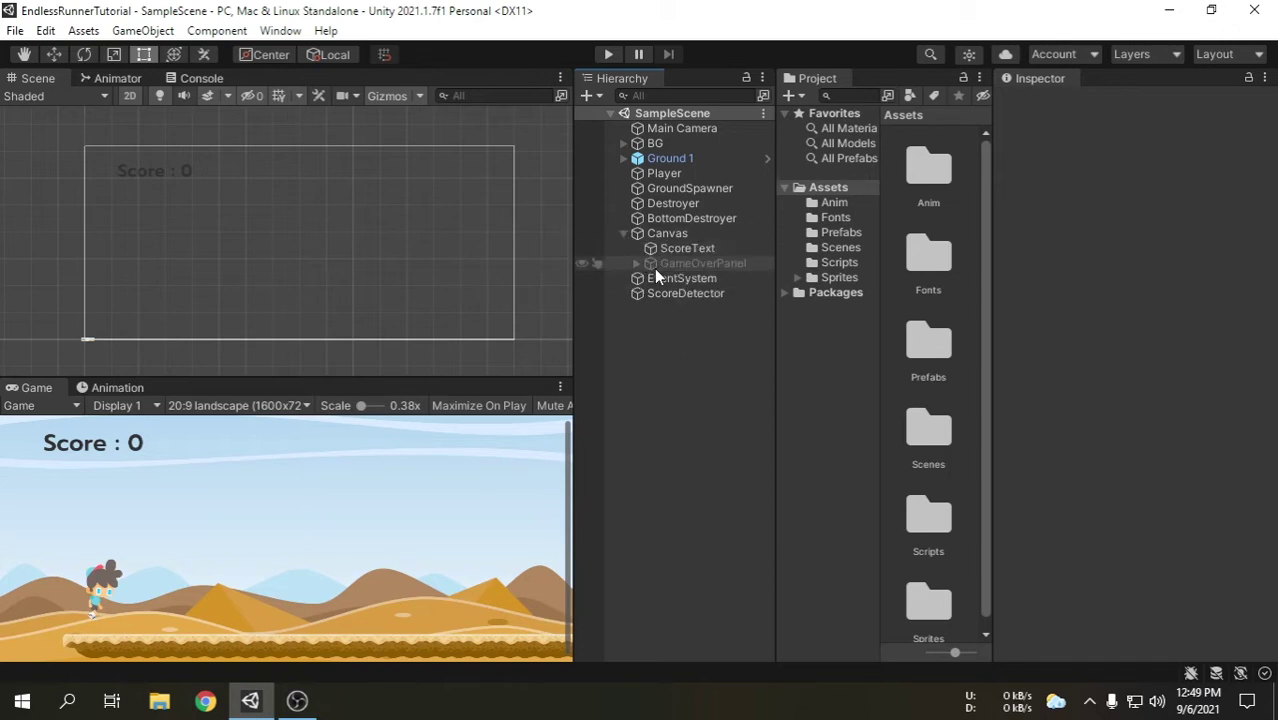
{"action": "left_click", "coordinate": [637, 263]}
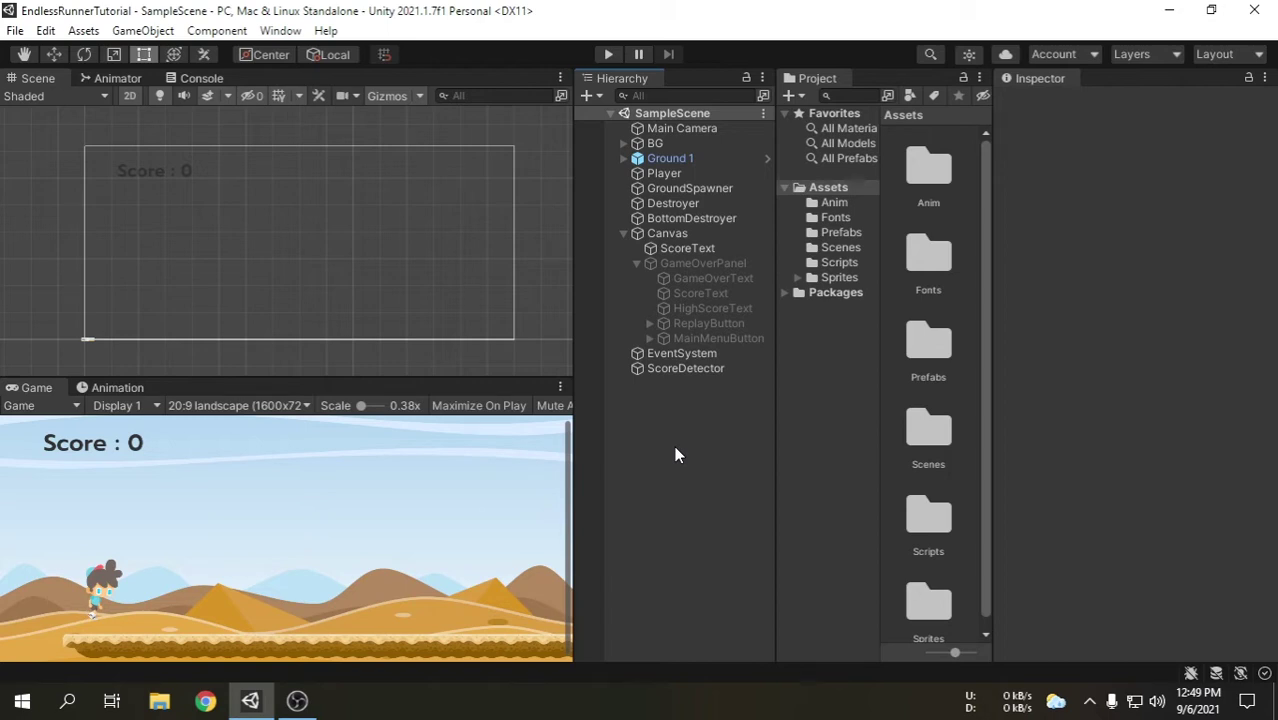
Step: Create a scene named MainMenuScene in Assets/Scenes and open it
{"action": "double_click", "coordinate": [928, 435]}
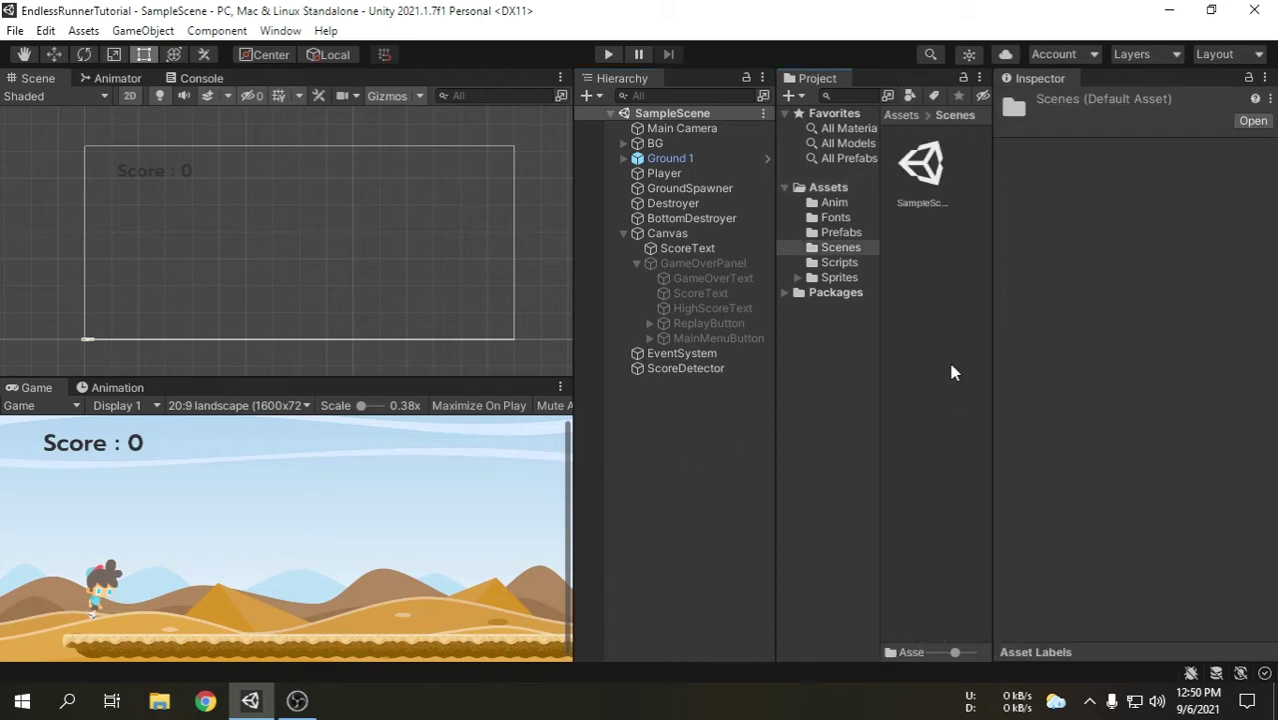
{"action": "right_click", "coordinate": [950, 305]}
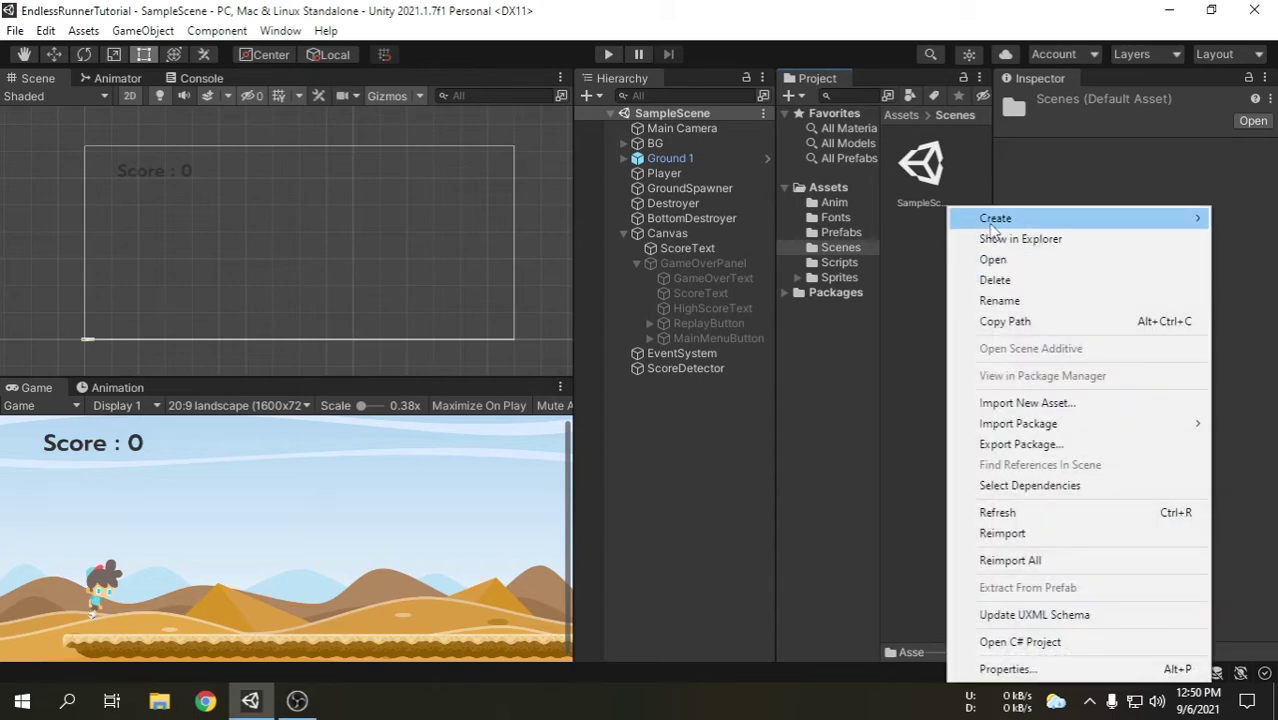
{"action": "mouse_move", "coordinate": [990, 226]}
{"action": "left_click", "coordinate": [800, 262]}
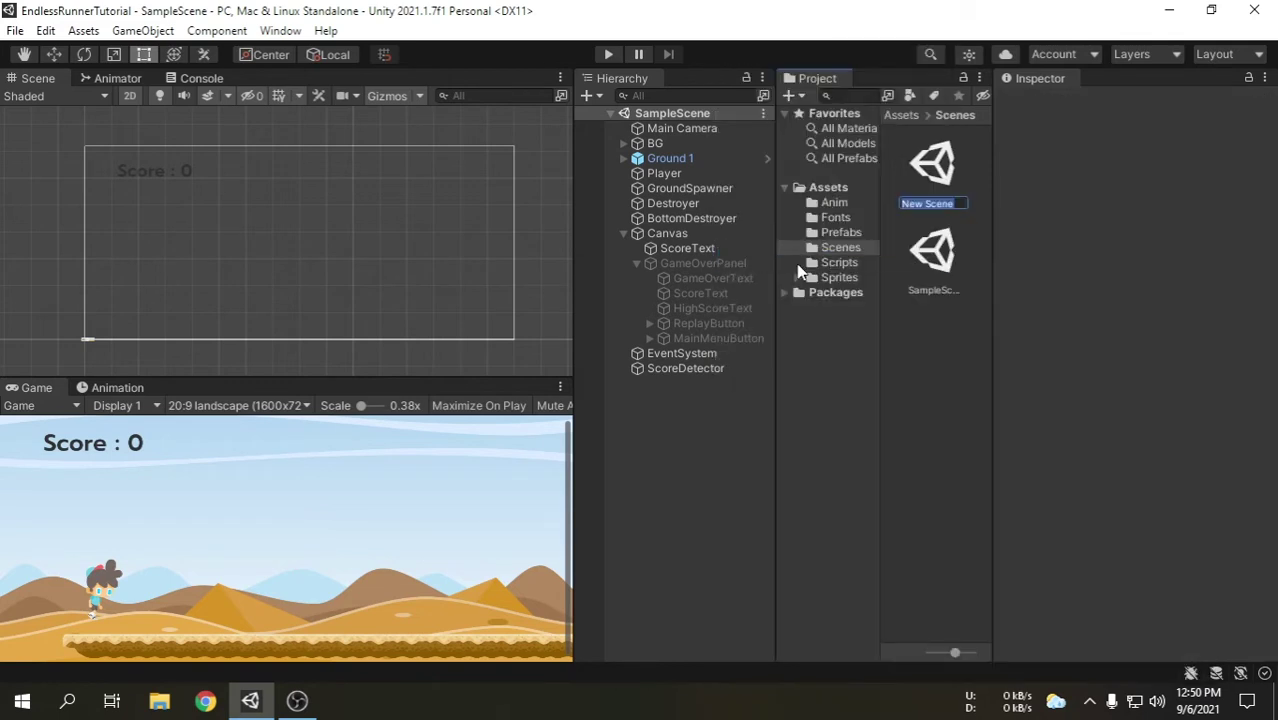
{"action": "type", "text": "MainMenuScene"}
{"action": "key", "text": "Return"}
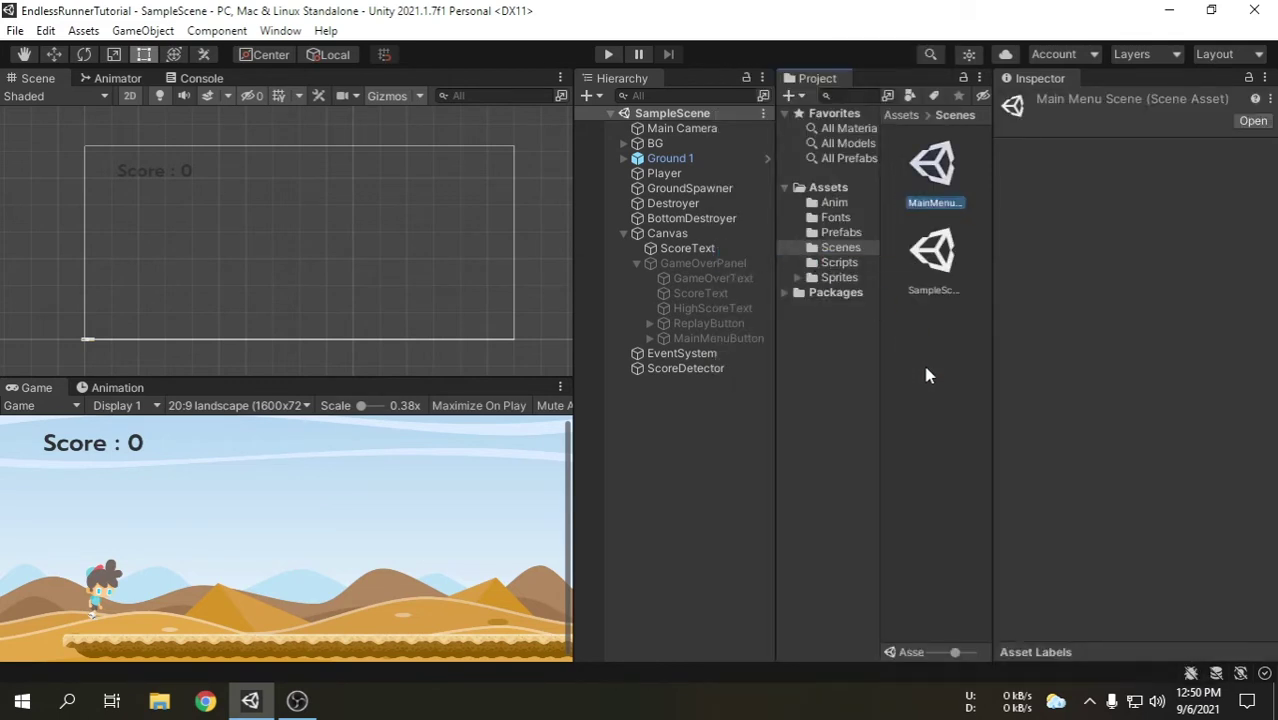
{"action": "double_click", "coordinate": [932, 168]}
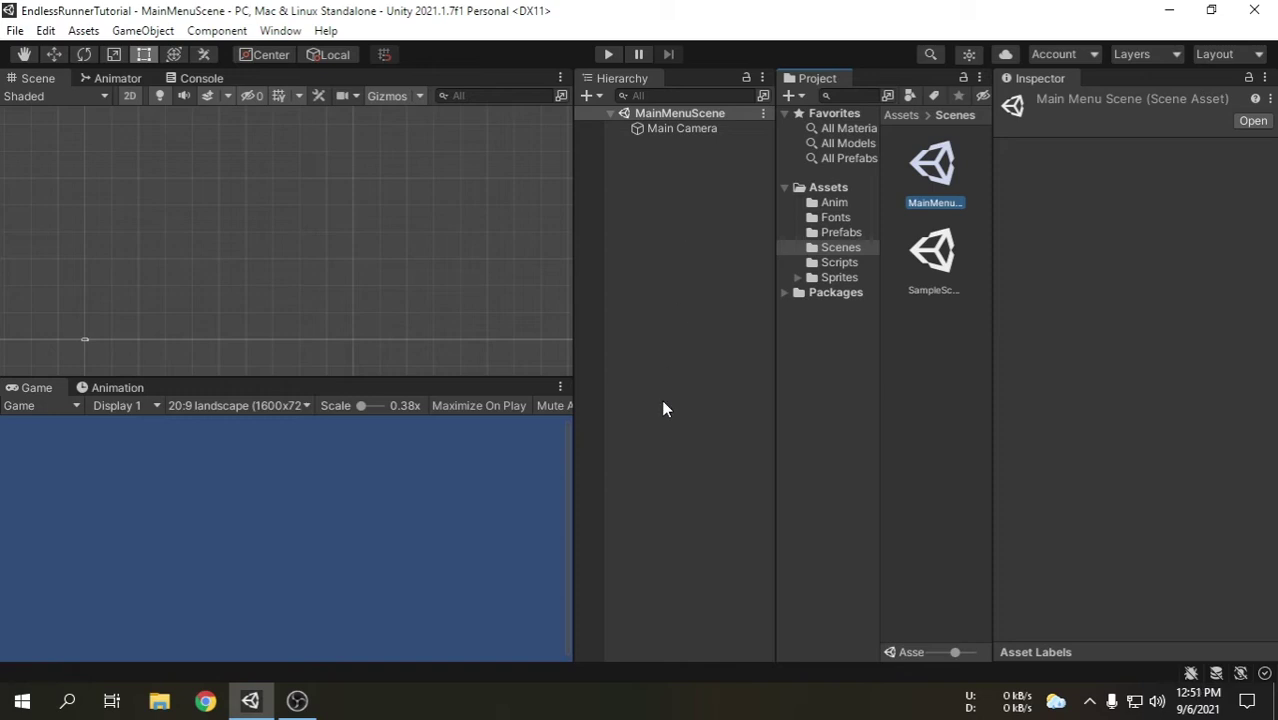
{"action": "double_click", "coordinate": [929, 262]}
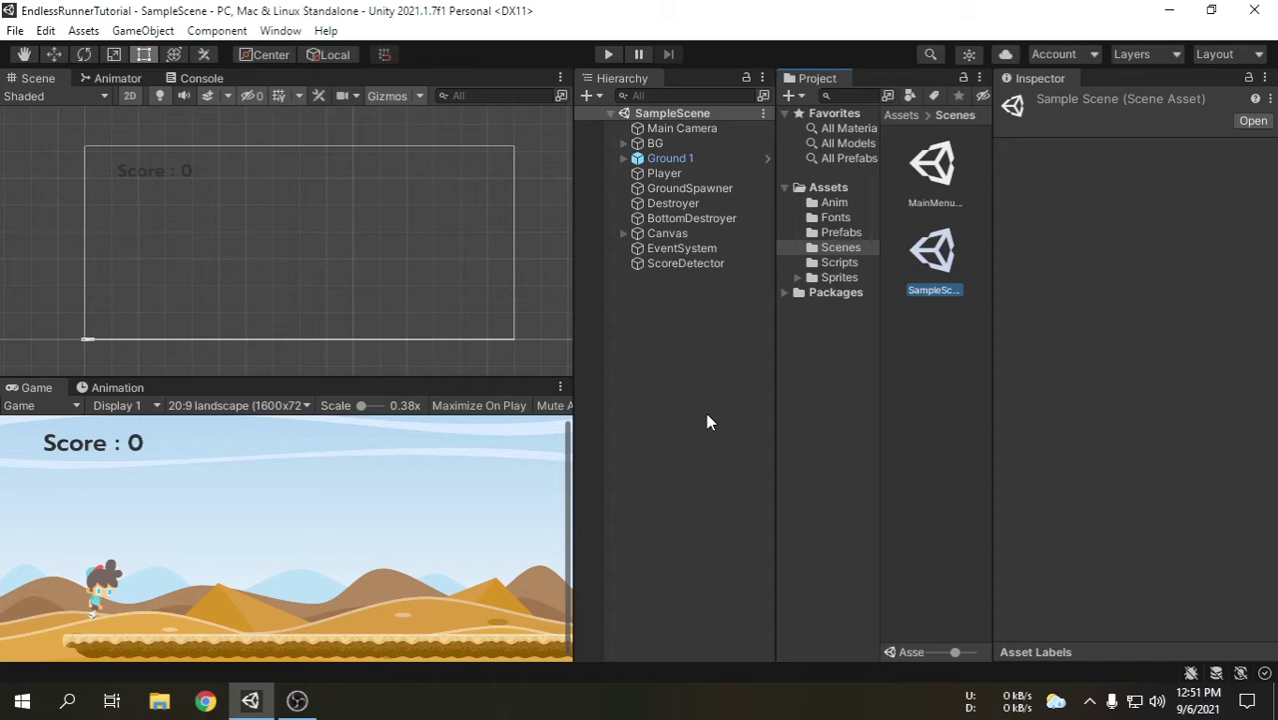
{"action": "double_click", "coordinate": [916, 190]}
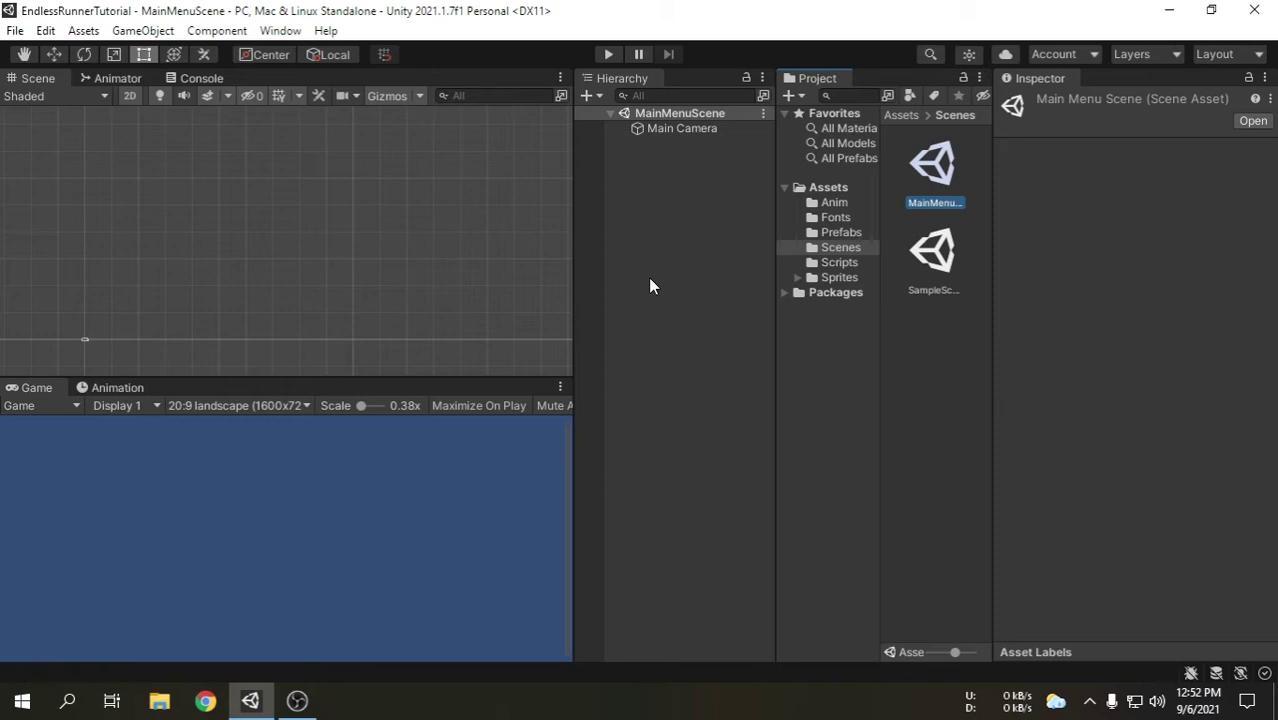
Step: Frame the Main Camera and drag the BG desert sprite from Sprites into the scene
{"action": "left_click", "coordinate": [674, 131]}
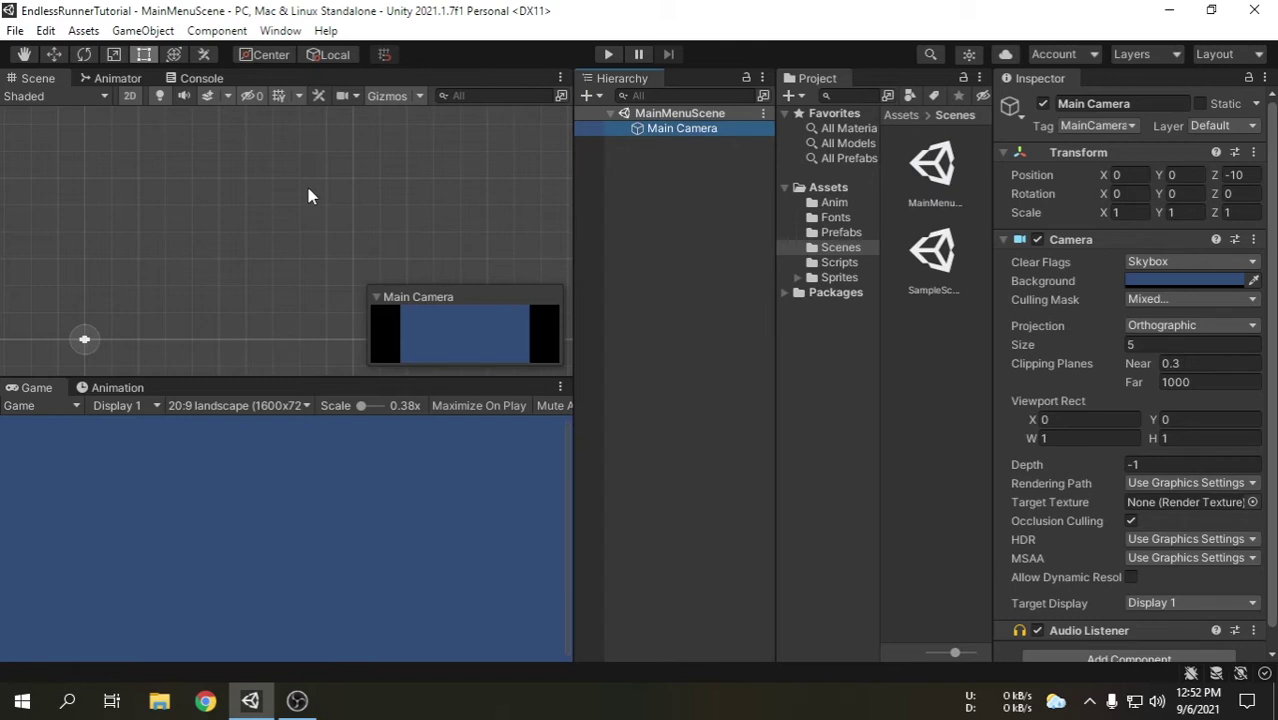
{"action": "key", "text": "f"}
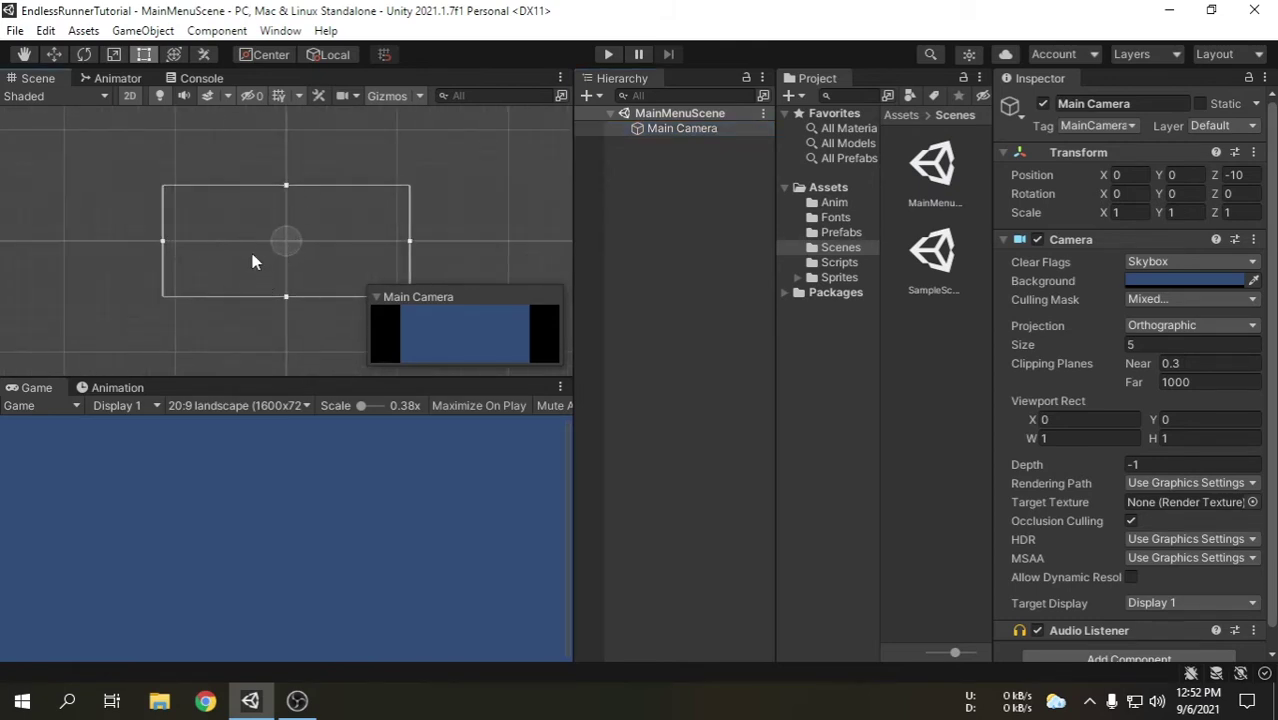
{"action": "scroll", "coordinate": [250, 257], "scroll_direction": "up", "scroll_amount": 2}
{"action": "scroll", "coordinate": [330, 234], "scroll_direction": "up", "scroll_amount": 2}
{"action": "scroll", "coordinate": [310, 230], "scroll_direction": "down", "scroll_amount": 3}
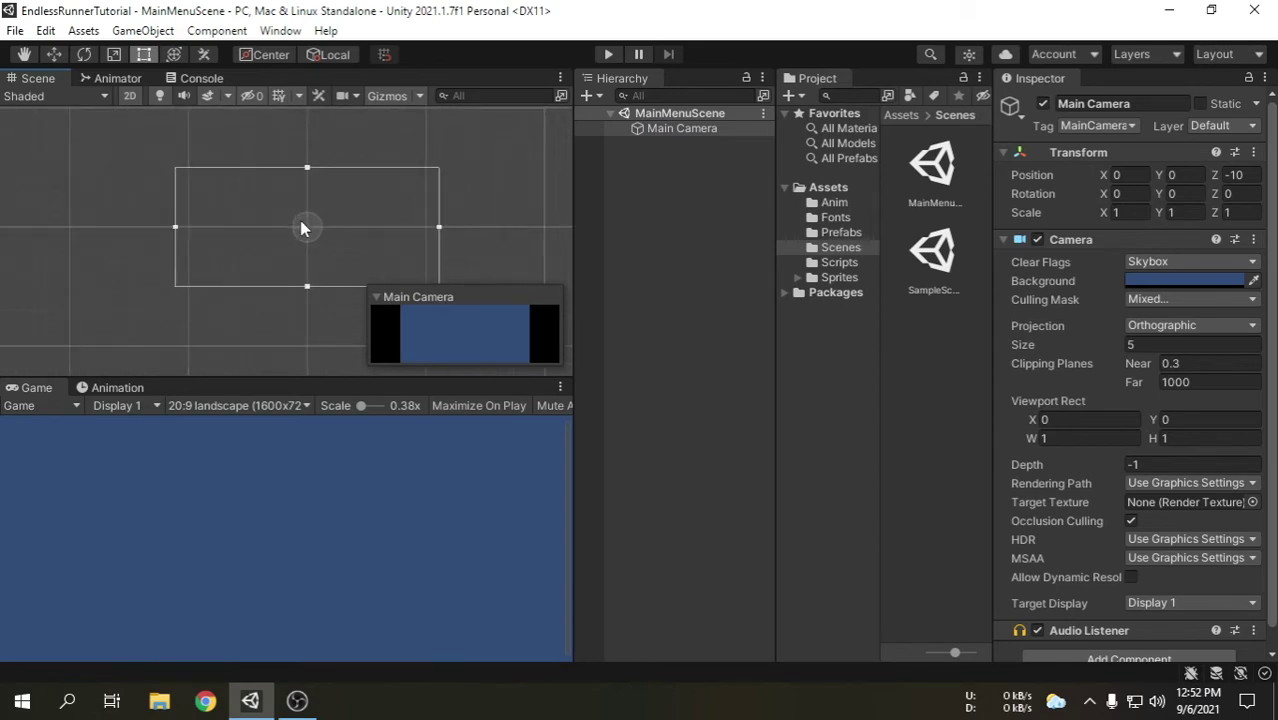
{"action": "scroll", "coordinate": [256, 328], "scroll_direction": "up", "scroll_amount": 2}
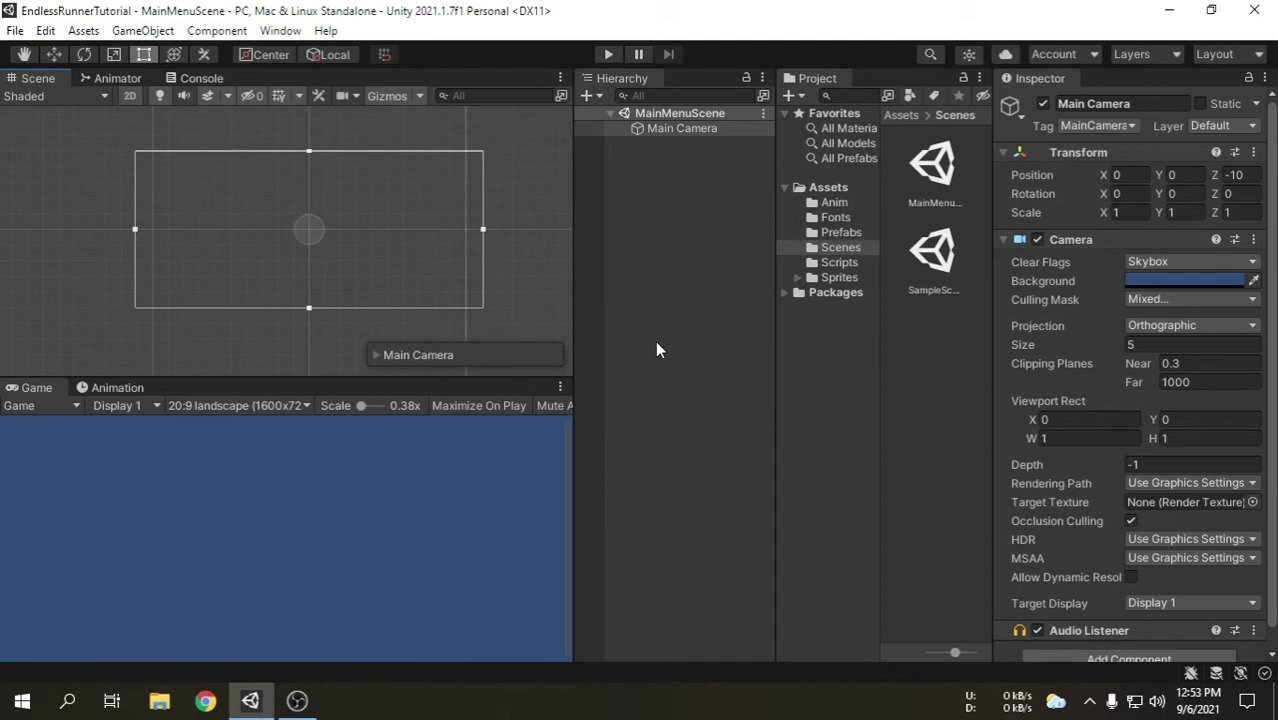
{"action": "left_click", "coordinate": [836, 280]}
{"action": "left_click_drag", "start_coordinate": [929, 340], "coordinate": [677, 317]}
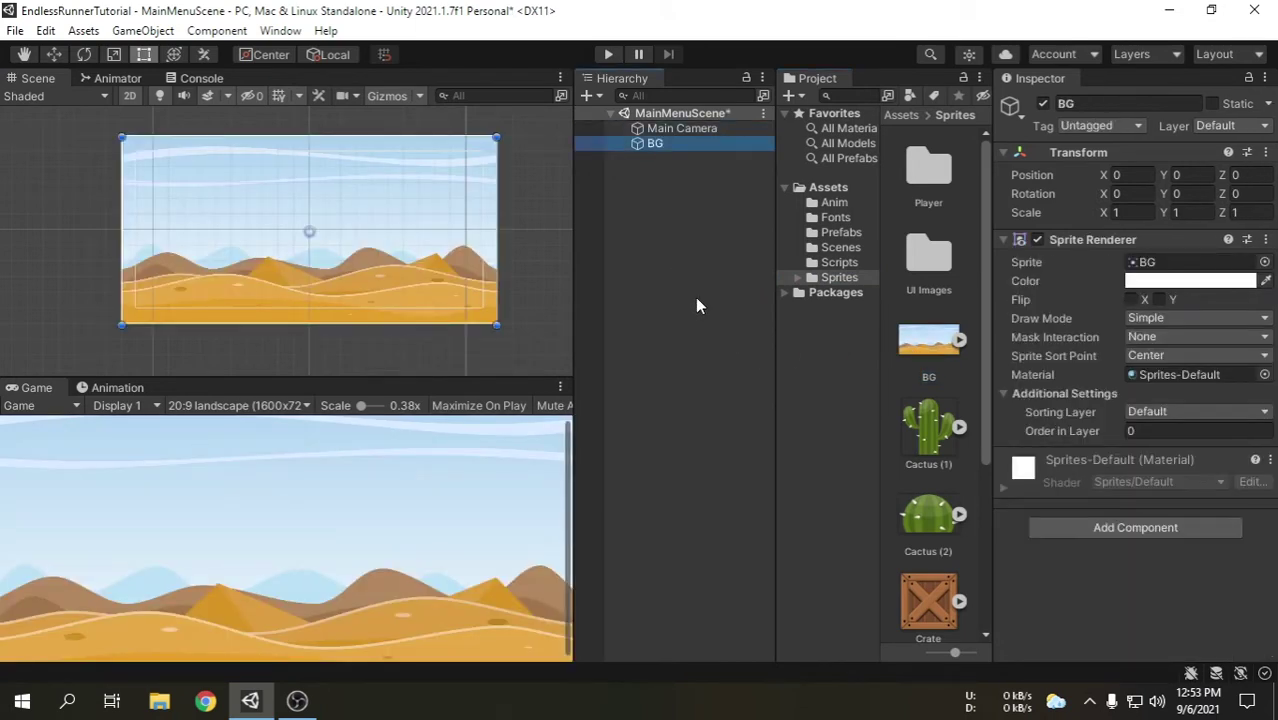
Step: Add a UI Button to the scene and name it PlayButton
{"action": "right_click", "coordinate": [697, 305]}
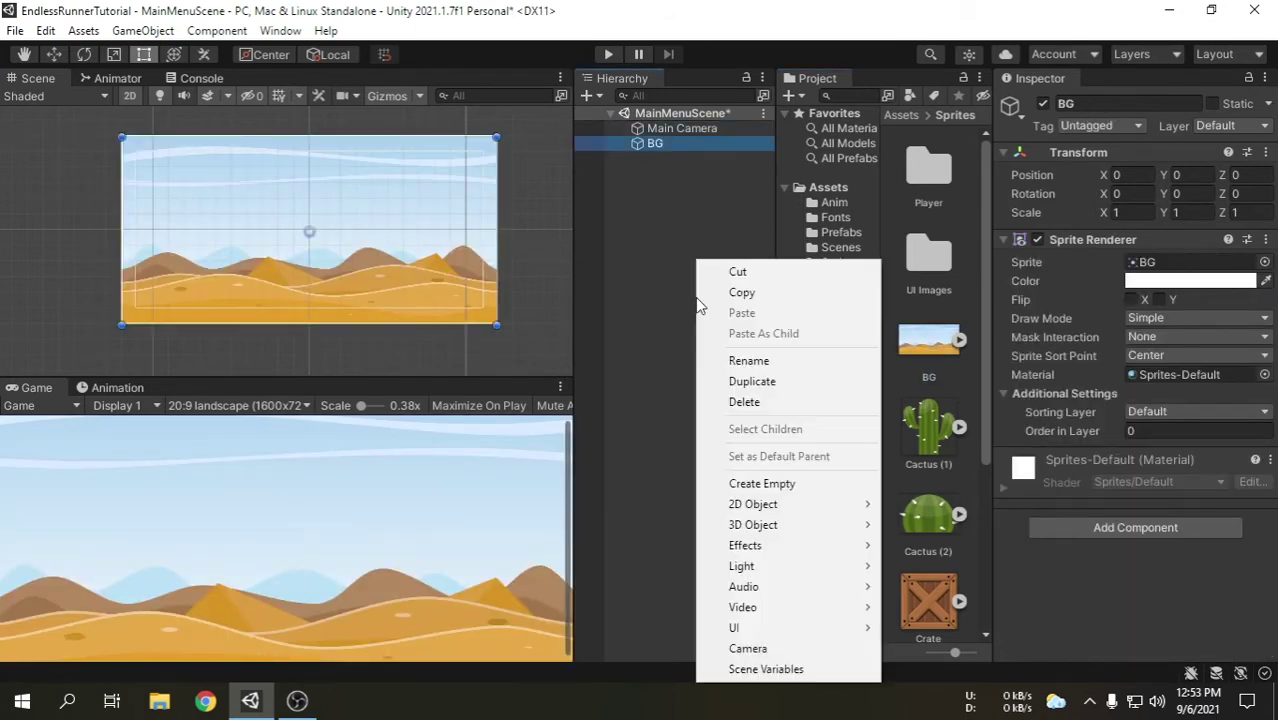
{"action": "mouse_move", "coordinate": [790, 627]}
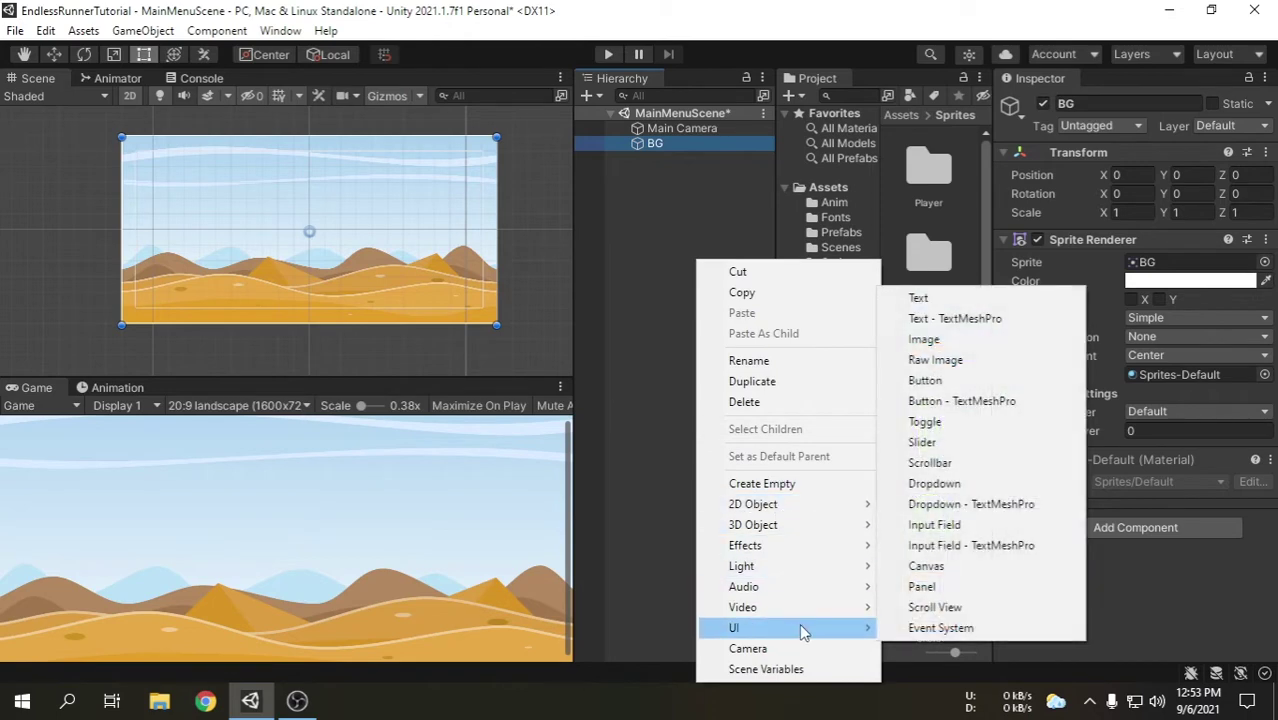
{"action": "key", "text": "Escape"}
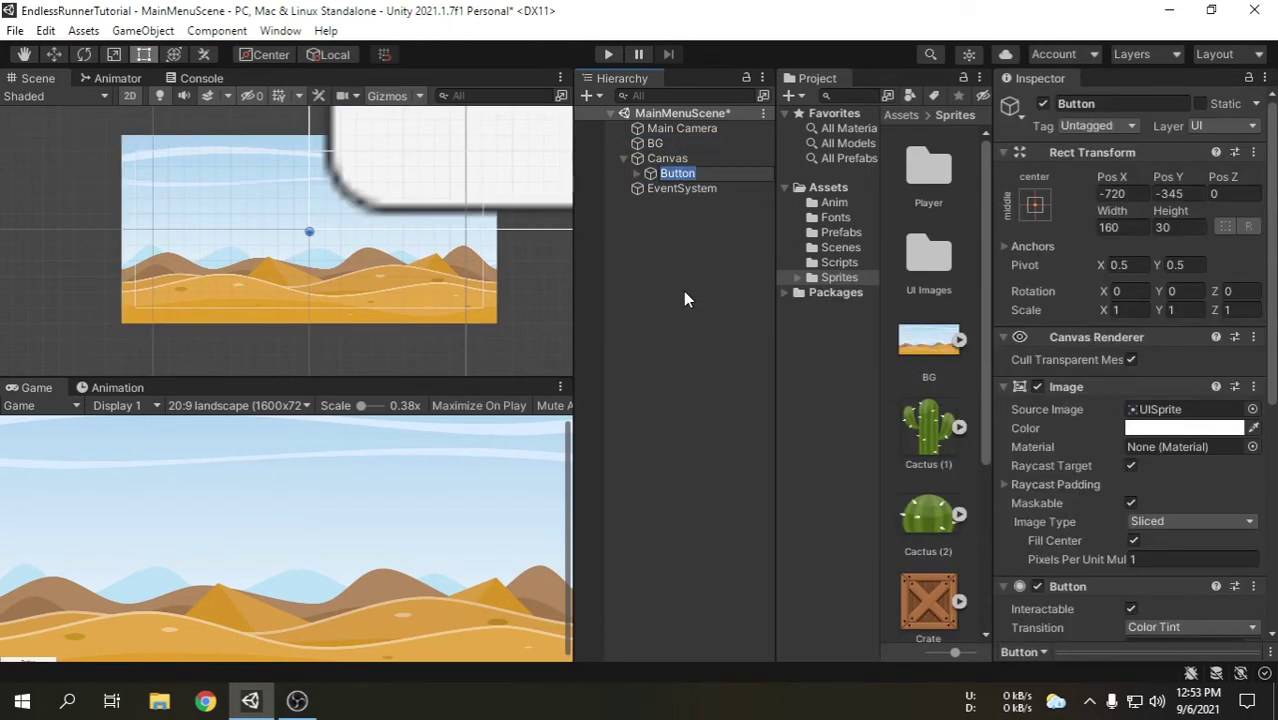
{"action": "type", "text": "PlayButton"}
{"action": "key", "text": "Return"}
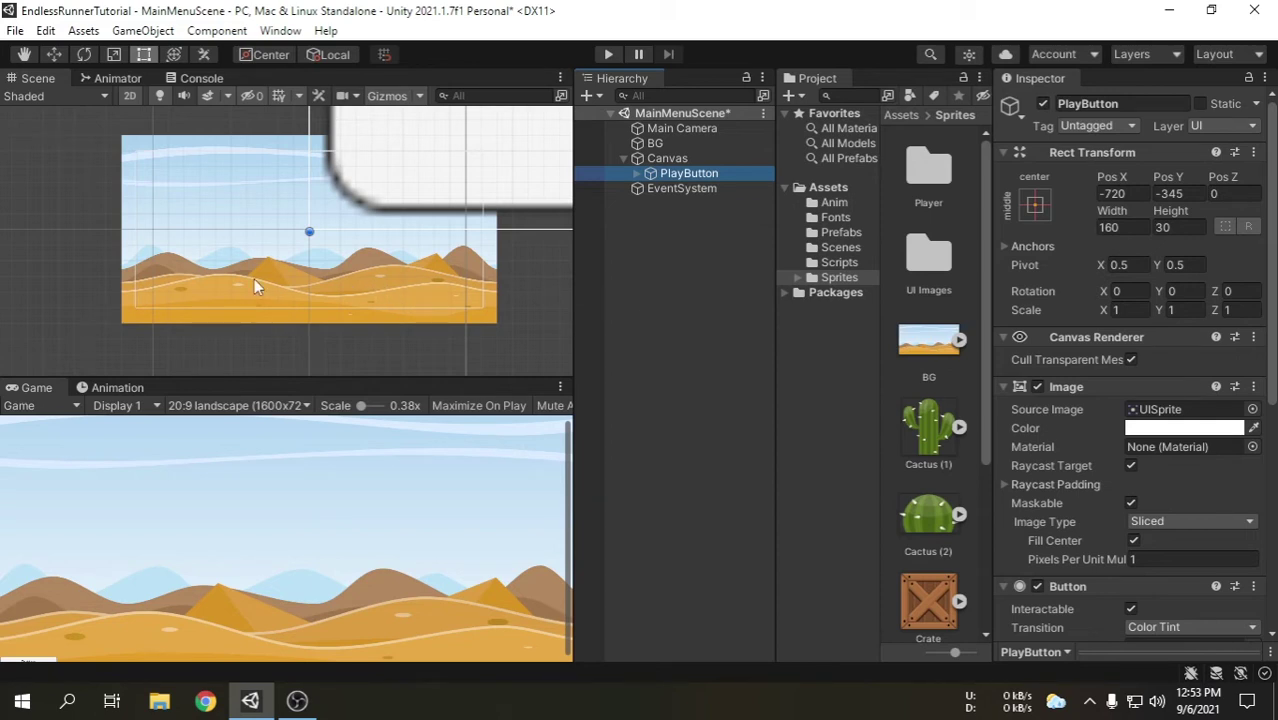
Step: Frame PlayButton and zoom out to see the whole Canvas outline
{"action": "key", "text": "f"}
{"action": "scroll", "coordinate": [277, 325], "scroll_direction": "down", "scroll_amount": 6}
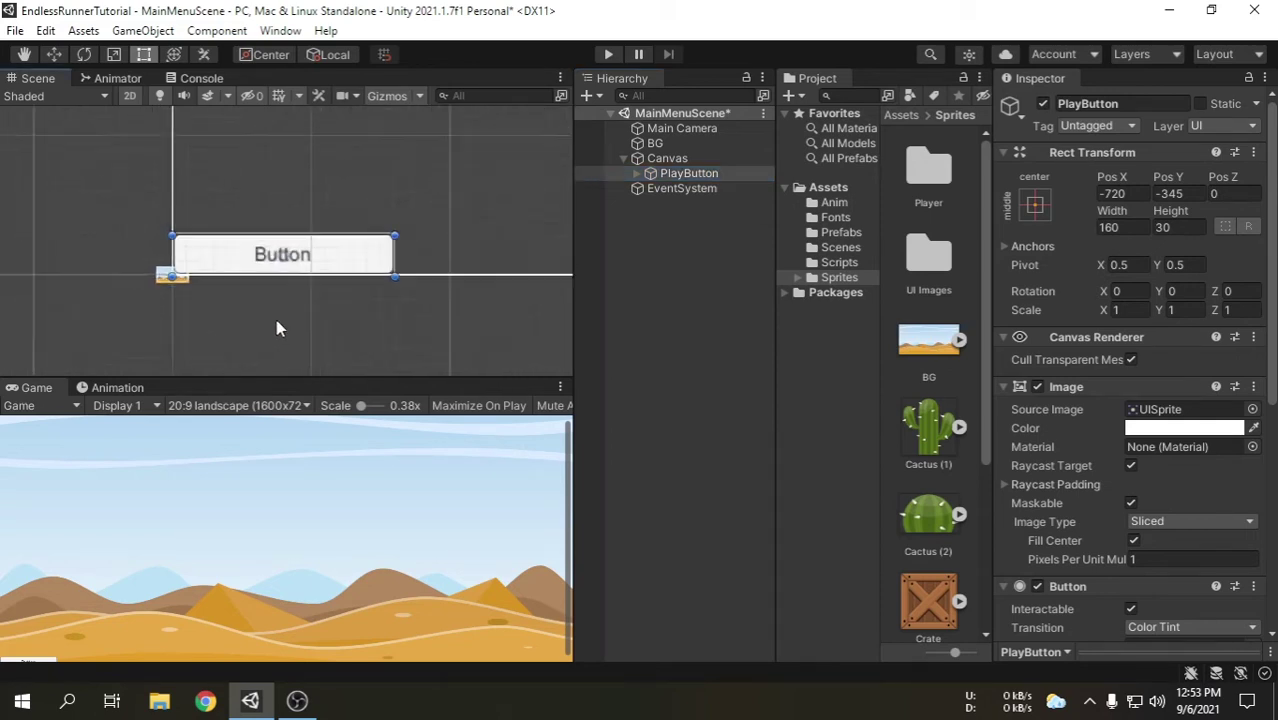
{"action": "scroll", "coordinate": [383, 256], "scroll_direction": "down", "scroll_amount": 4}
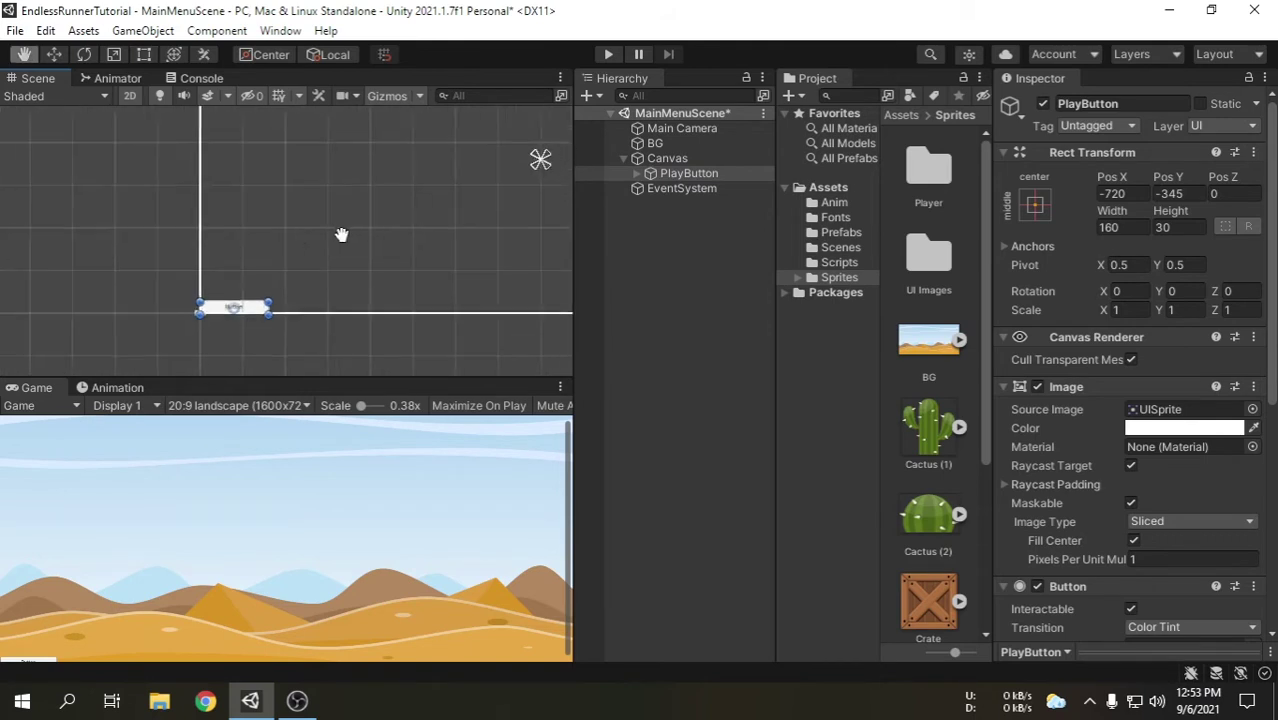
{"action": "middle_click_drag", "start_coordinate": [277, 267], "coordinate": [320, 245]}
{"action": "scroll", "coordinate": [317, 254], "scroll_direction": "up", "scroll_amount": 3}
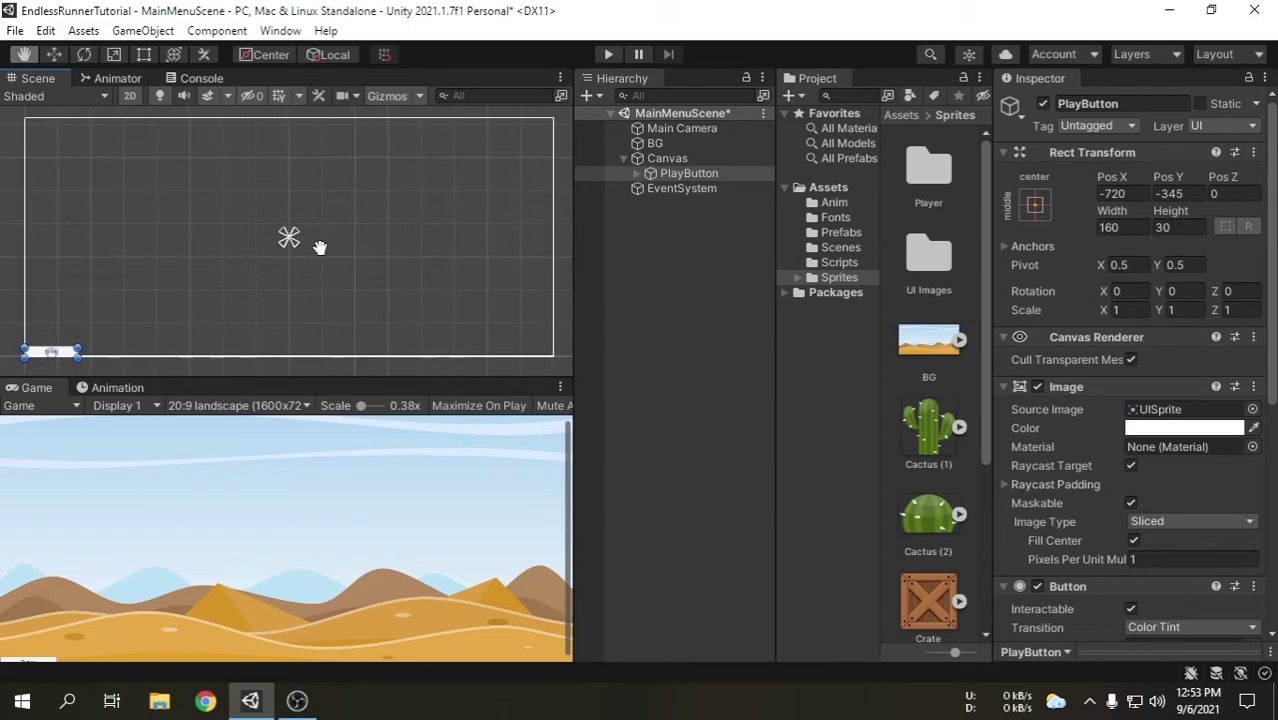
Step: Set the Canvas Scaler to Scale With Screen Size, reference 1600 × 720, match 0.5
{"action": "key", "text": "t"}
{"action": "left_click", "coordinate": [641, 158]}
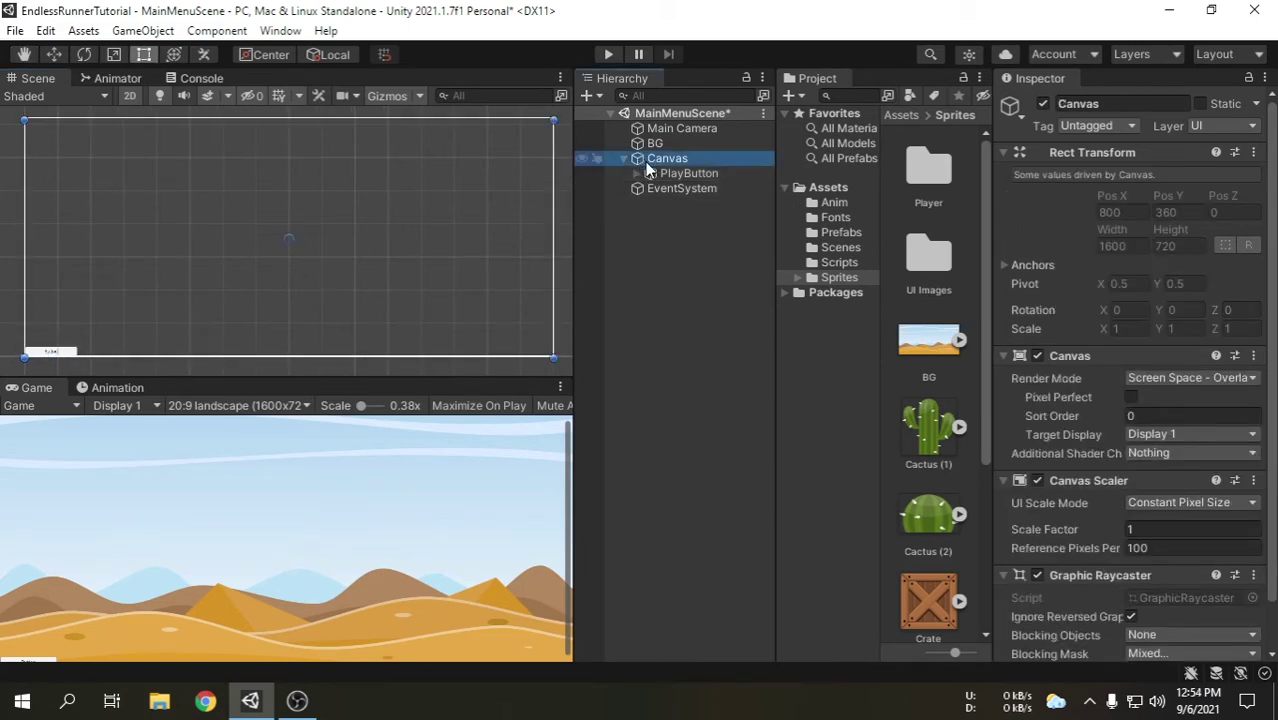
{"action": "scroll", "coordinate": [1097, 549], "scroll_direction": "down", "scroll_amount": 3}
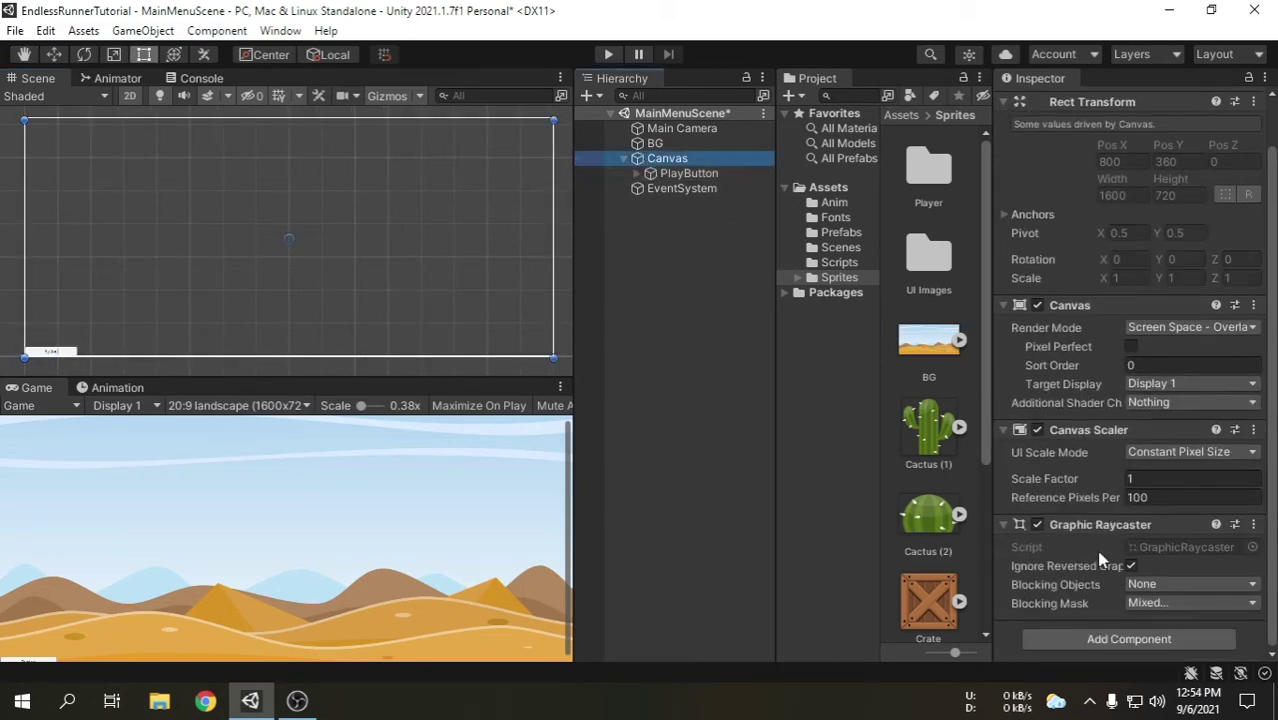
{"action": "left_click", "coordinate": [1184, 455]}
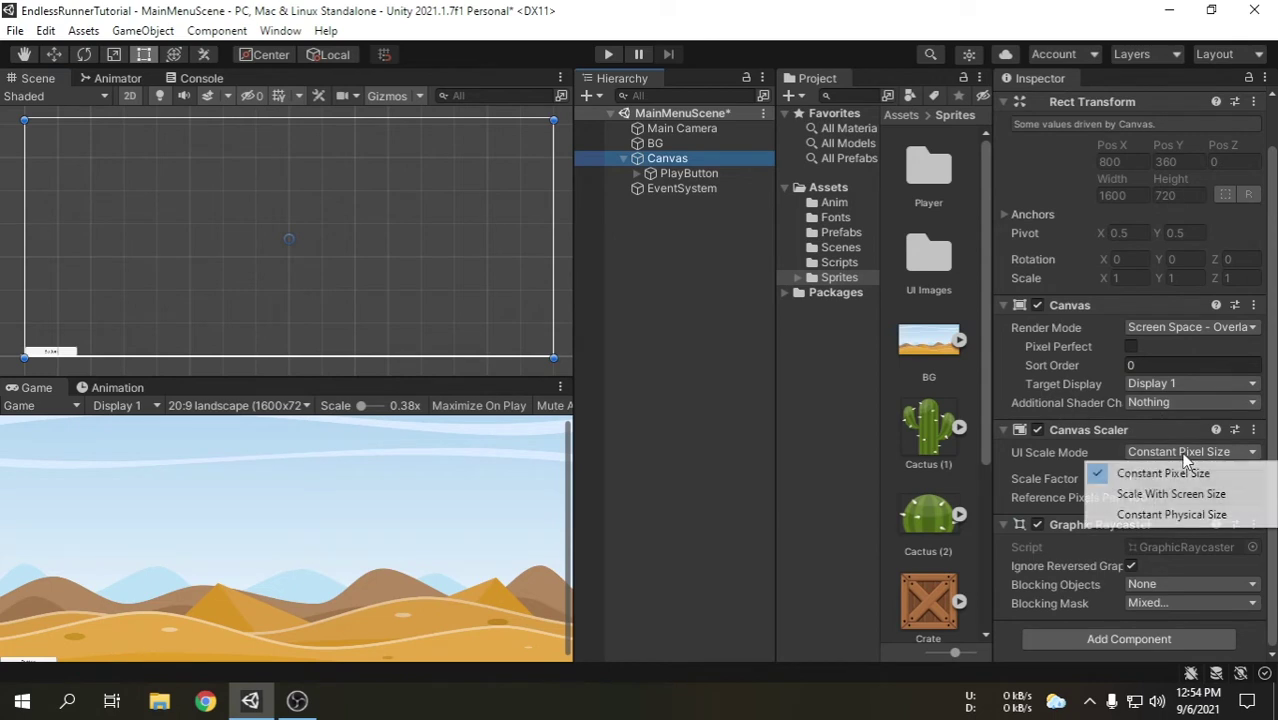
{"action": "left_click", "coordinate": [1177, 505]}
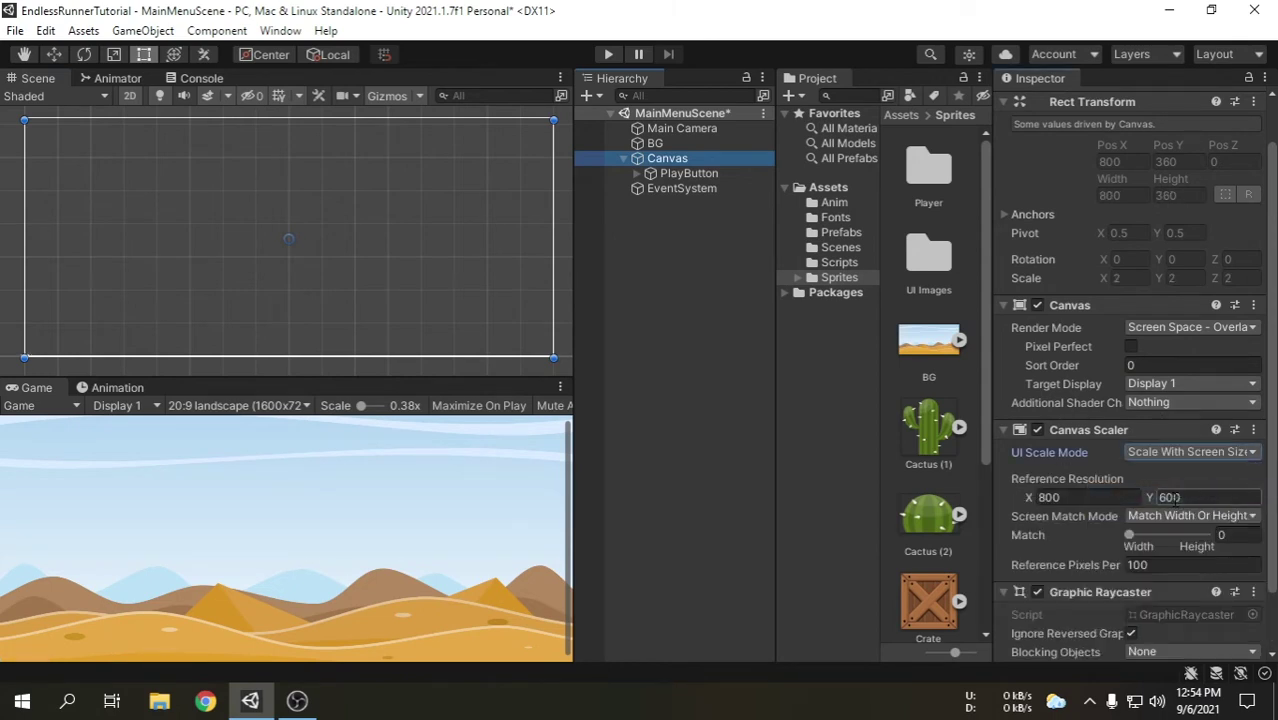
{"action": "left_click", "coordinate": [1095, 497]}
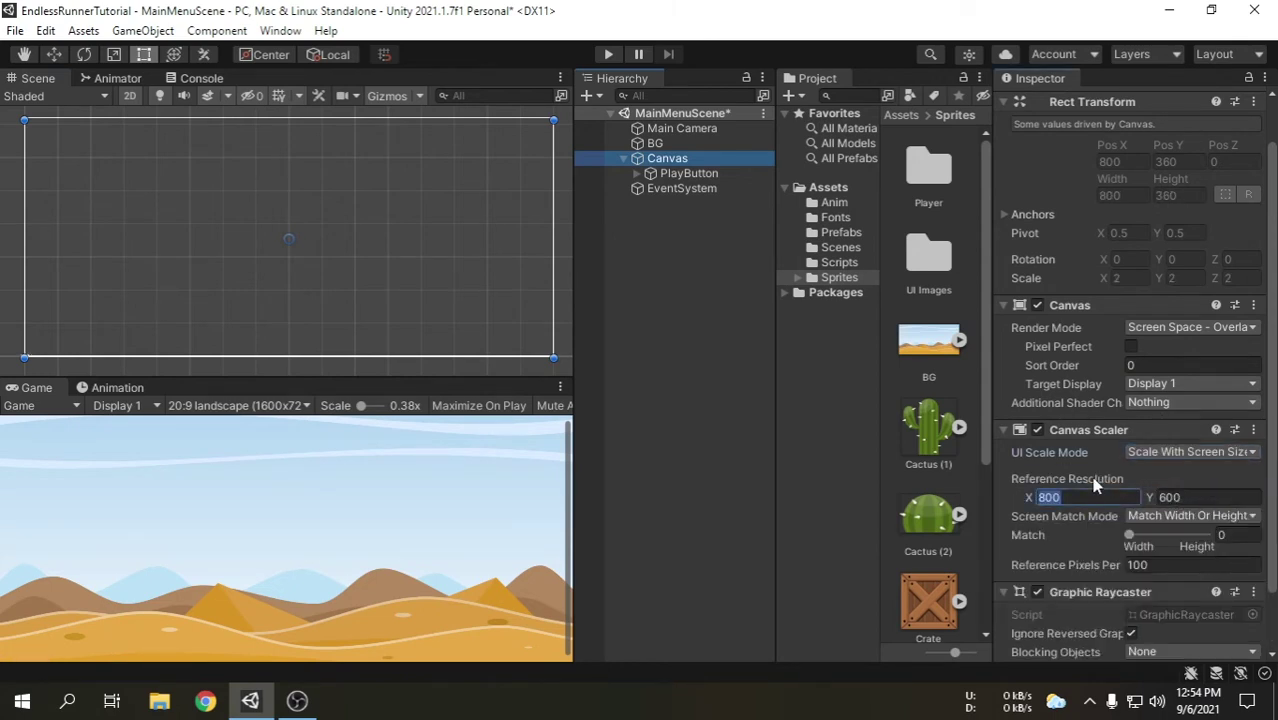
{"action": "type", "text": "1600"}
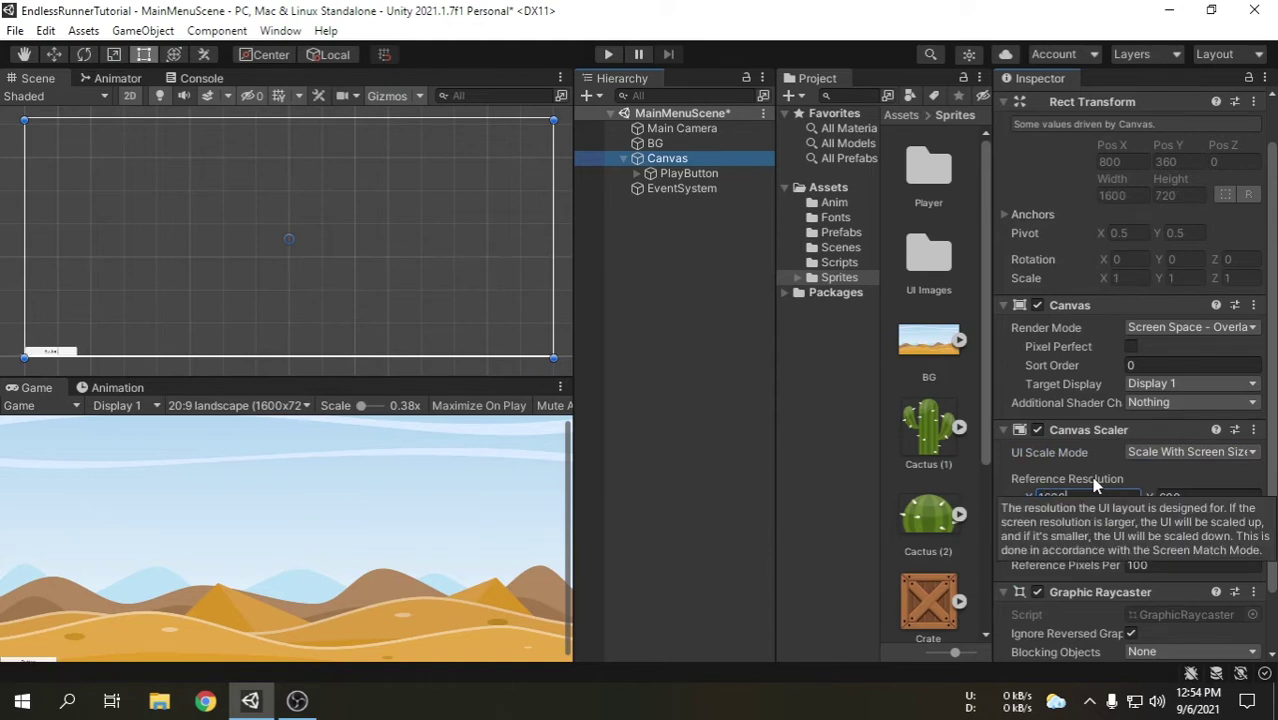
{"action": "left_click", "coordinate": [1205, 497]}
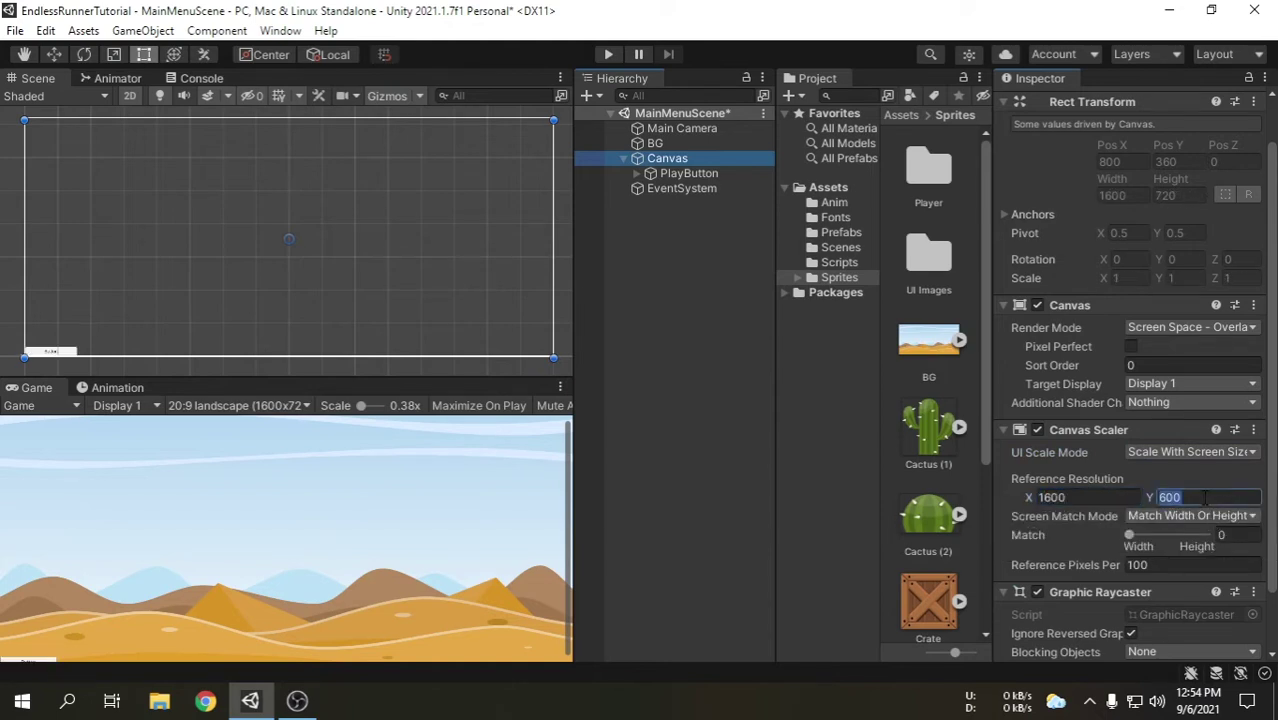
{"action": "type", "text": "720"}
{"action": "left_click_drag", "start_coordinate": [1130, 535], "coordinate": [1172, 540]}
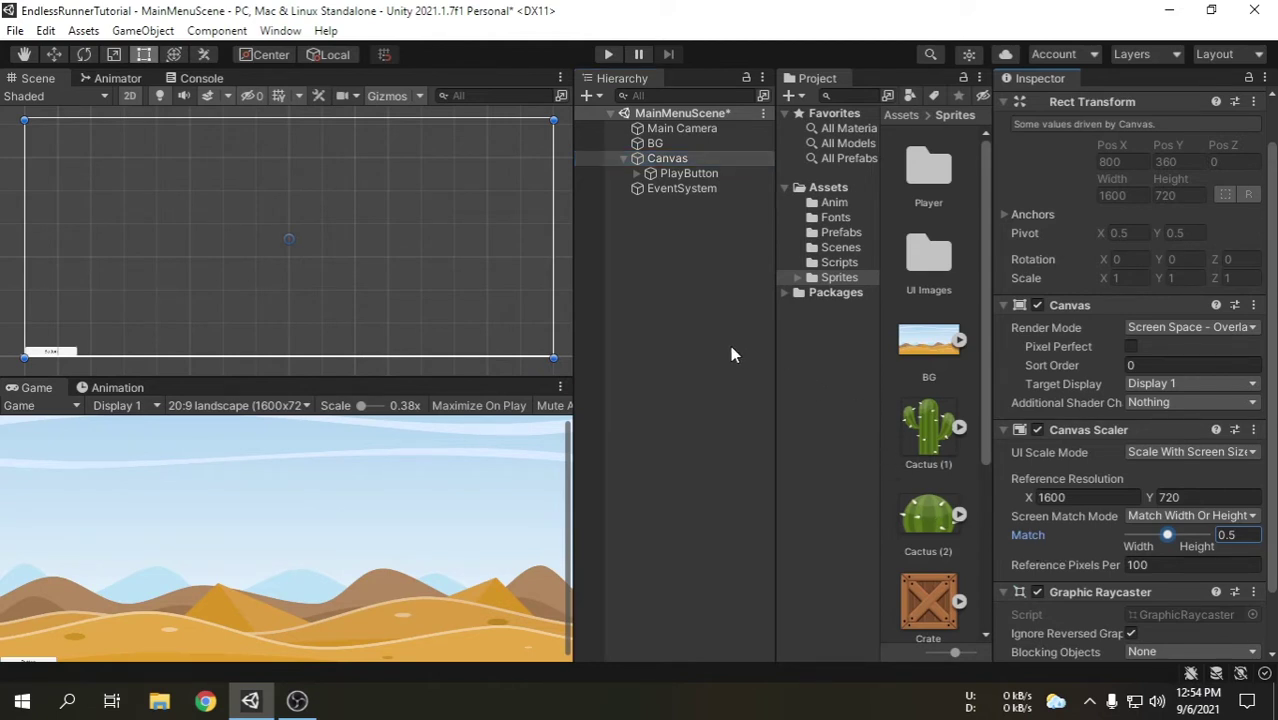
{"action": "left_click", "coordinate": [60, 352]}
Step: Center PlayButton on the canvas and give it the Green Button_0 sprite from UI Images
{"action": "left_click_drag", "start_coordinate": [62, 354], "coordinate": [322, 266]}
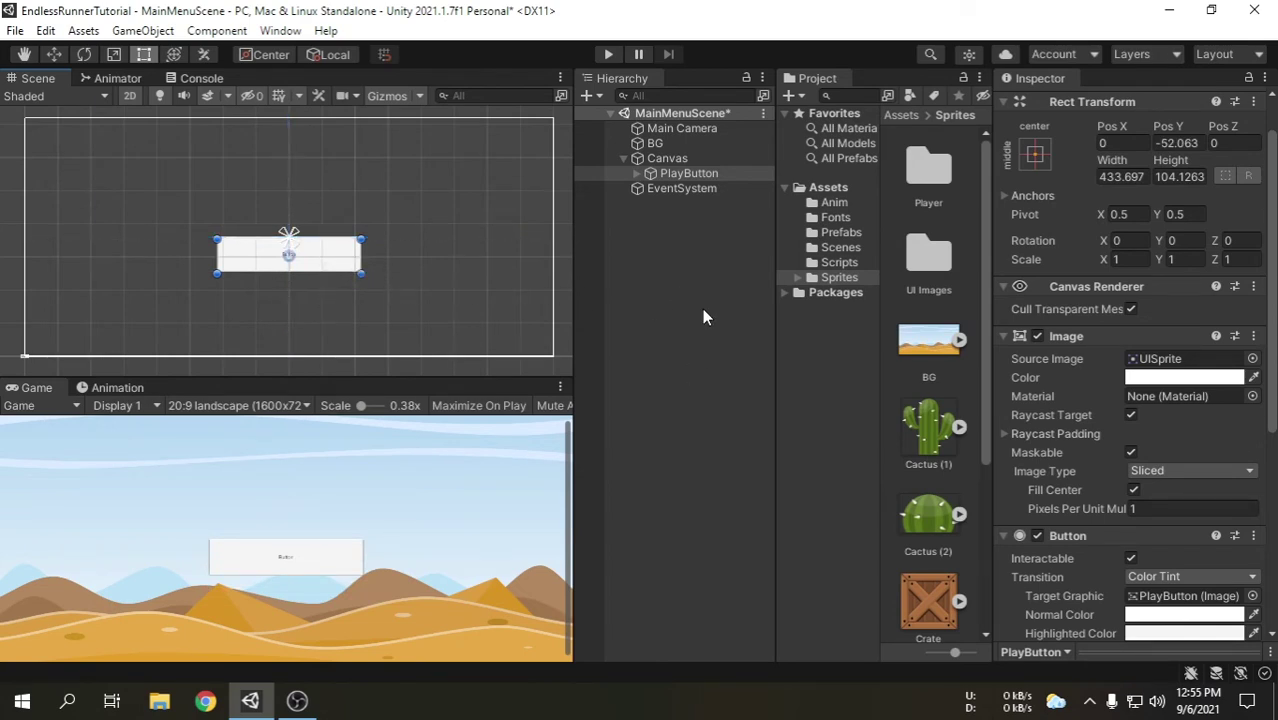
{"action": "double_click", "coordinate": [942, 272]}
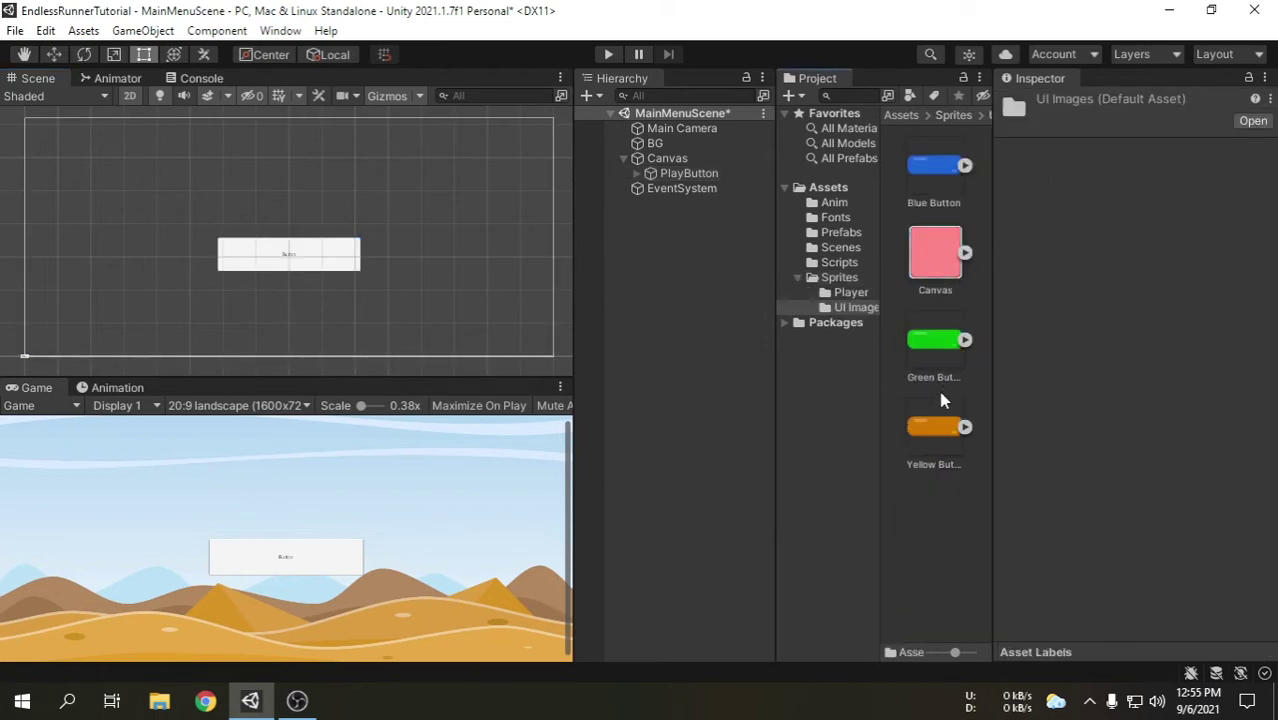
{"action": "left_click", "coordinate": [676, 176]}
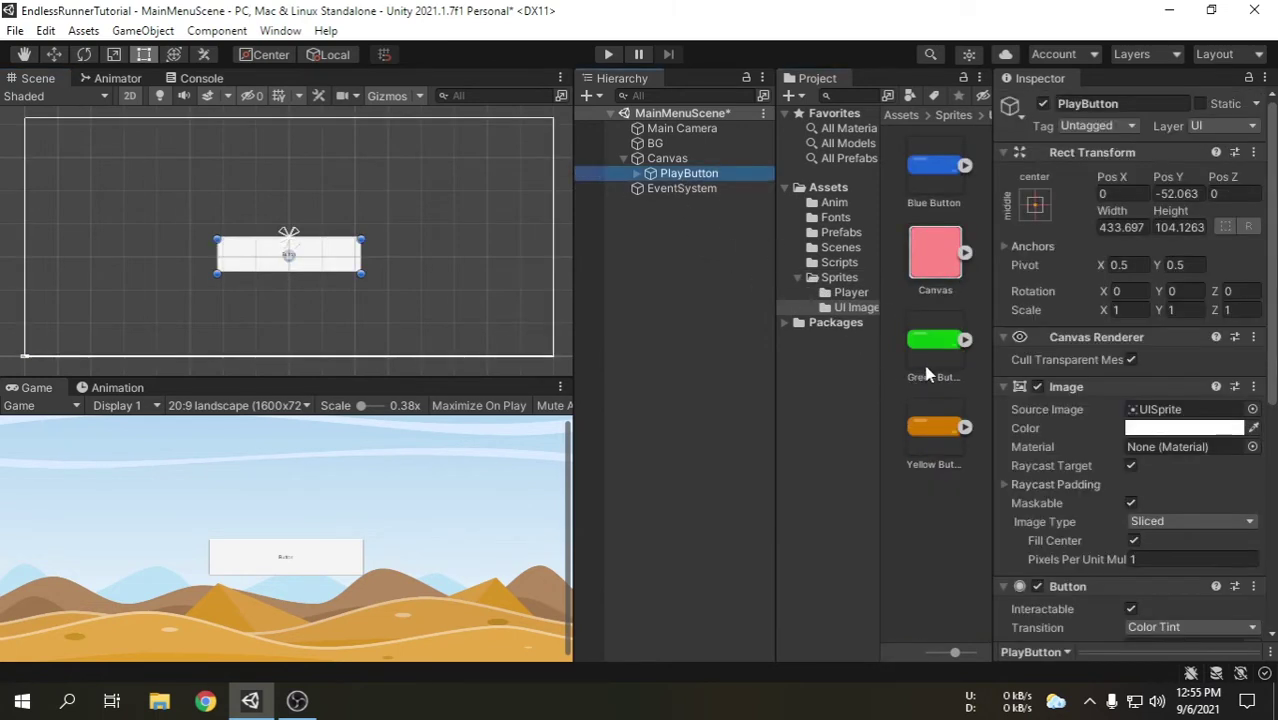
{"action": "left_click_drag", "start_coordinate": [936, 350], "coordinate": [1155, 420]}
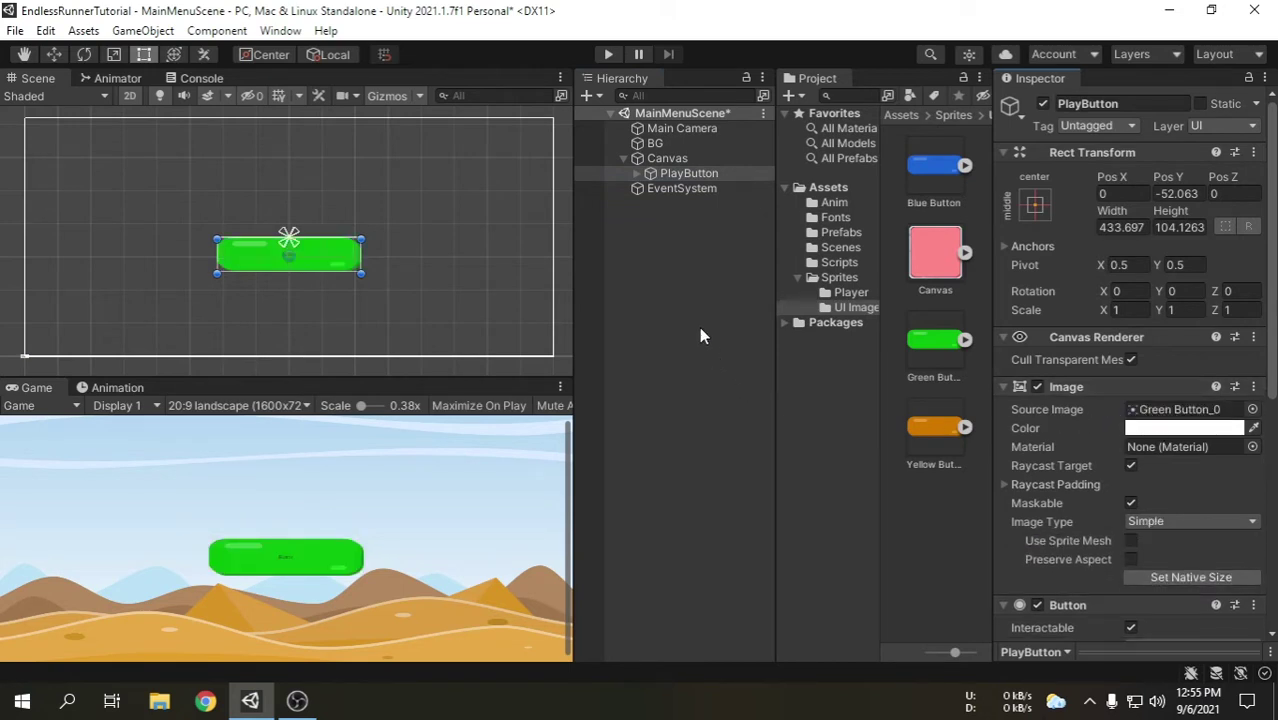
Step: Change the PlayButton's child Text label to read Play
{"action": "left_click", "coordinate": [636, 173]}
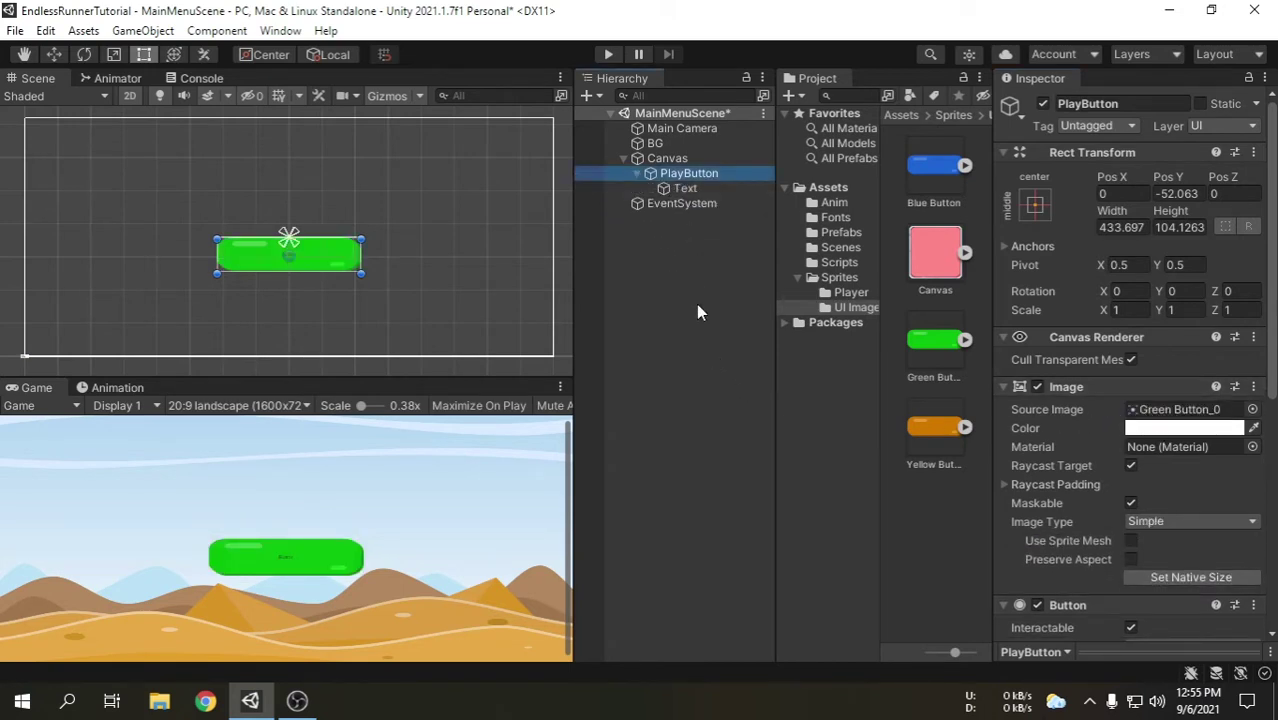
{"action": "left_click", "coordinate": [688, 189]}
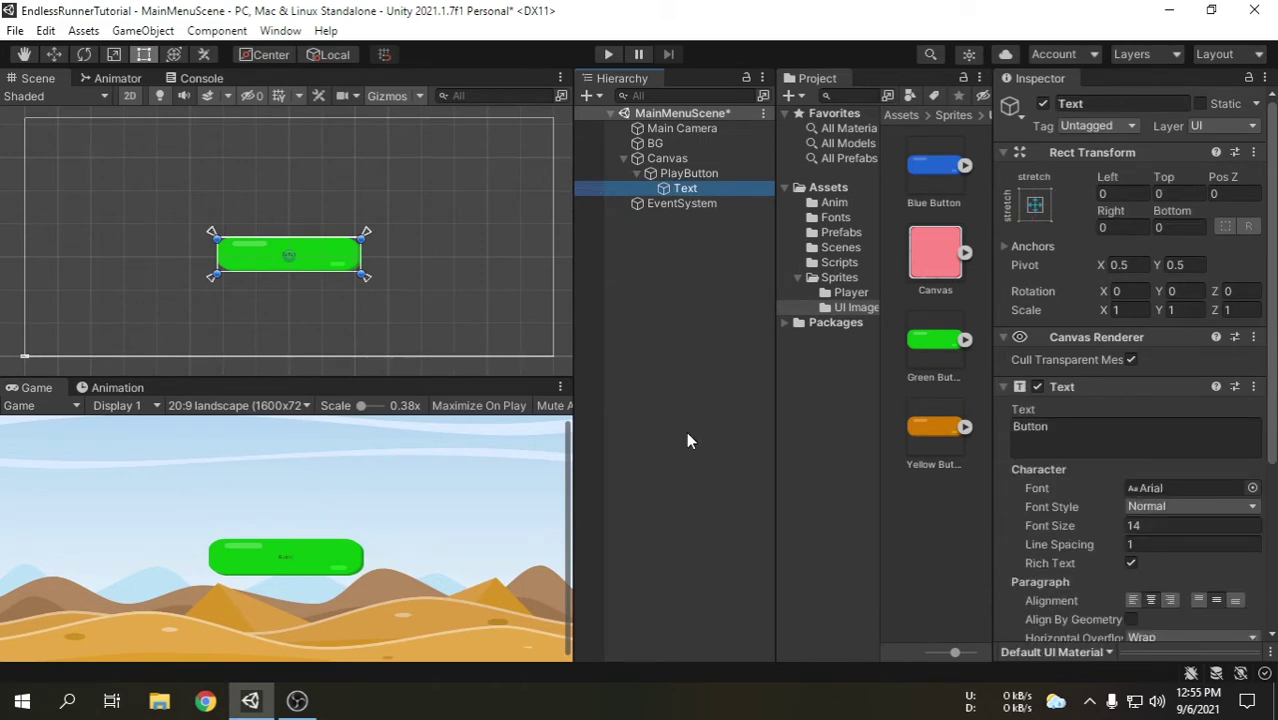
{"action": "left_click", "coordinate": [1093, 429]}
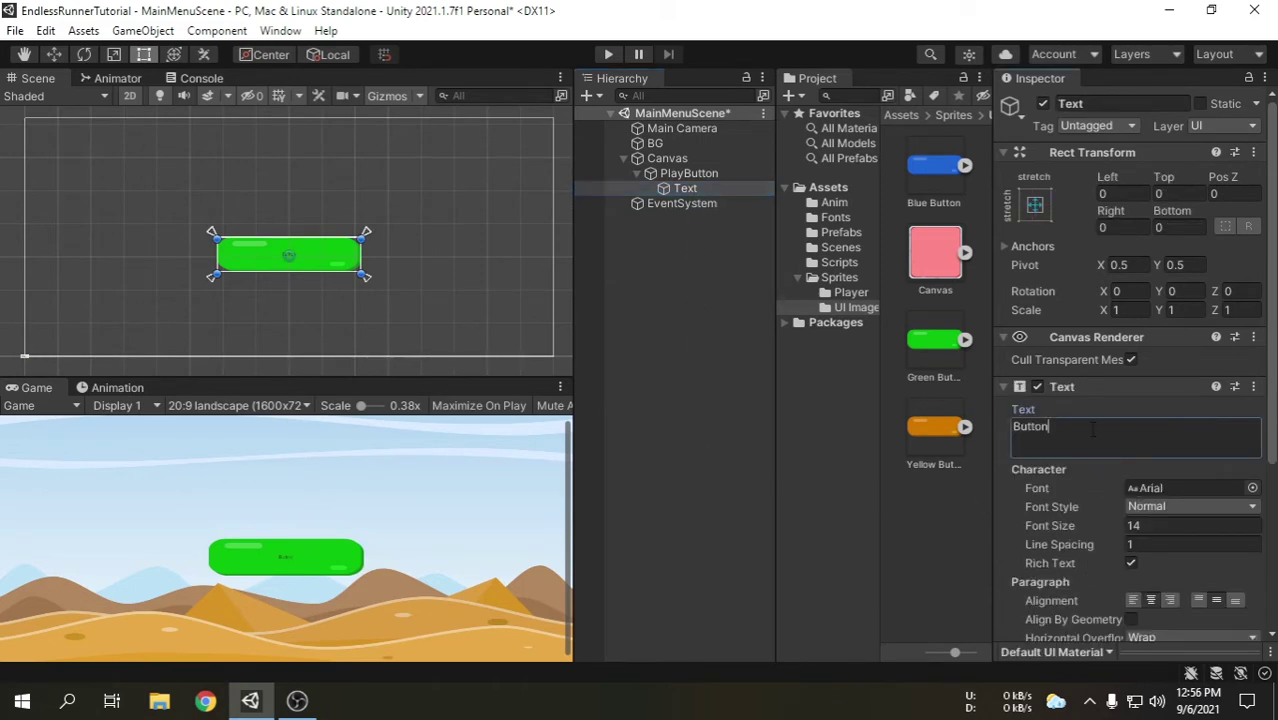
{"action": "type", "text": "Play"}
Step: Give the label the MomcakeBold font, Bold style and font size 66
{"action": "left_click", "coordinate": [838, 219]}
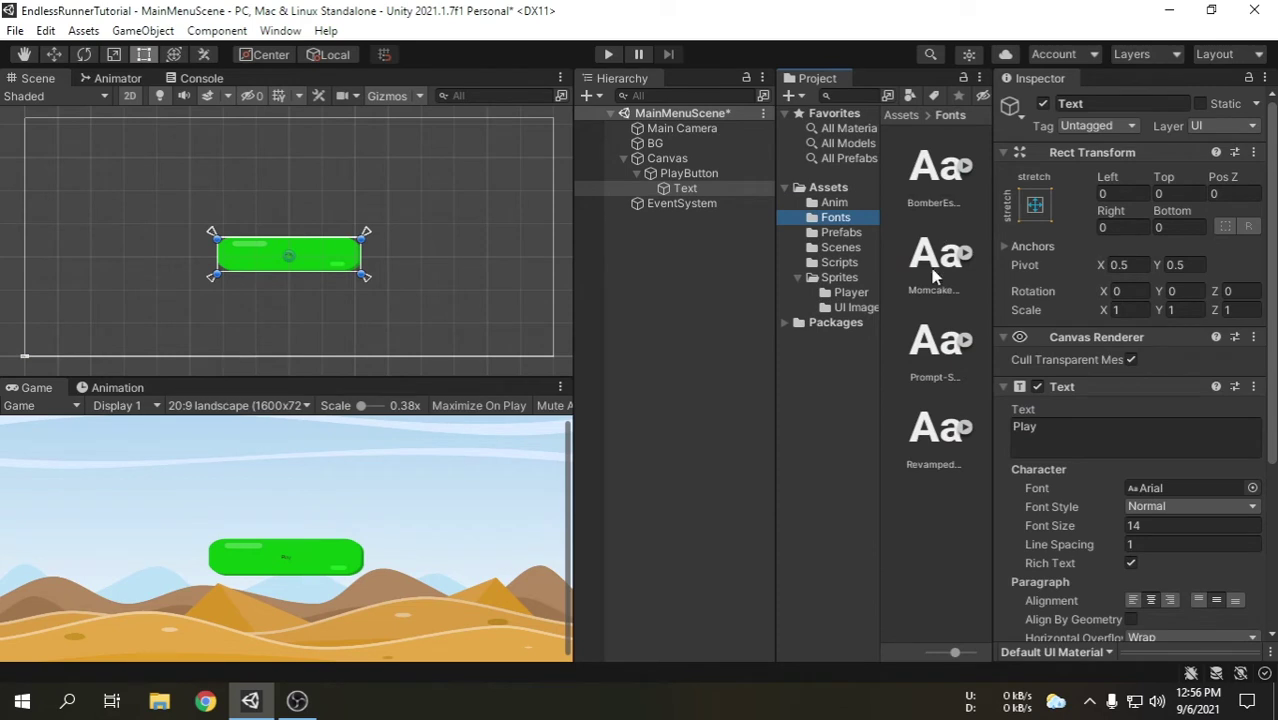
{"action": "left_click_drag", "start_coordinate": [940, 265], "coordinate": [1164, 489]}
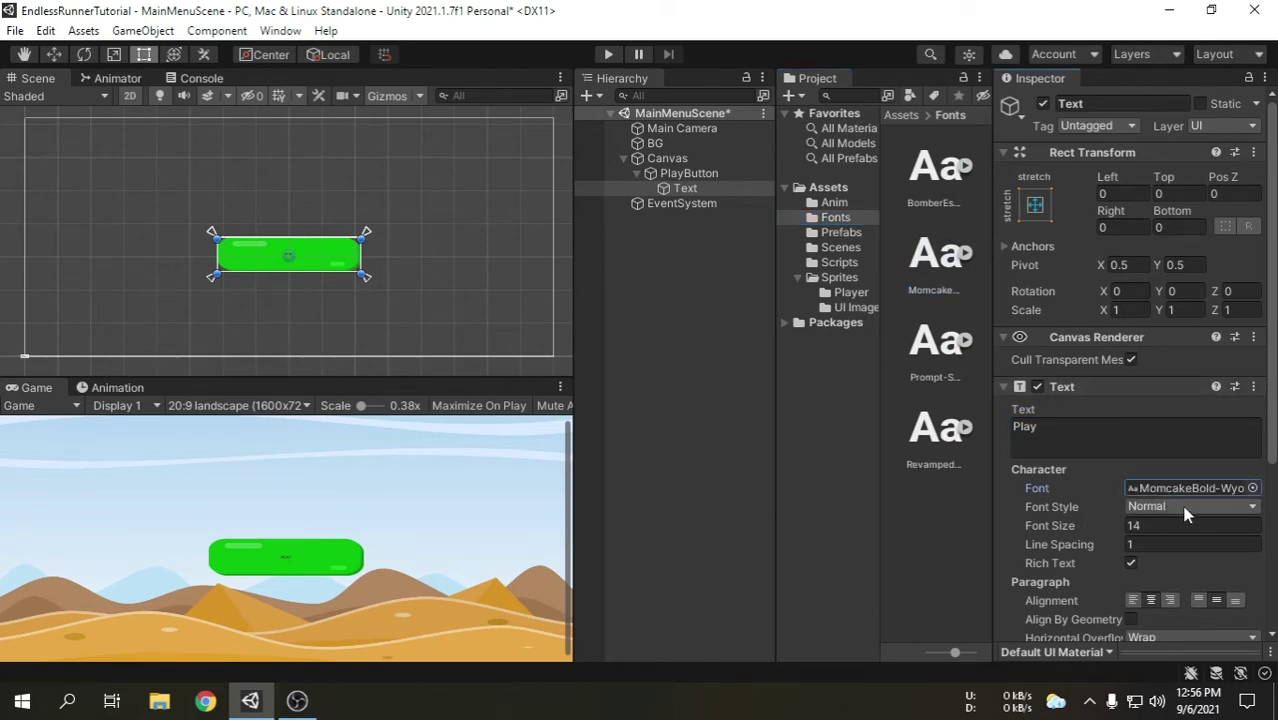
{"action": "left_click", "coordinate": [1185, 507]}
{"action": "left_click", "coordinate": [1165, 546]}
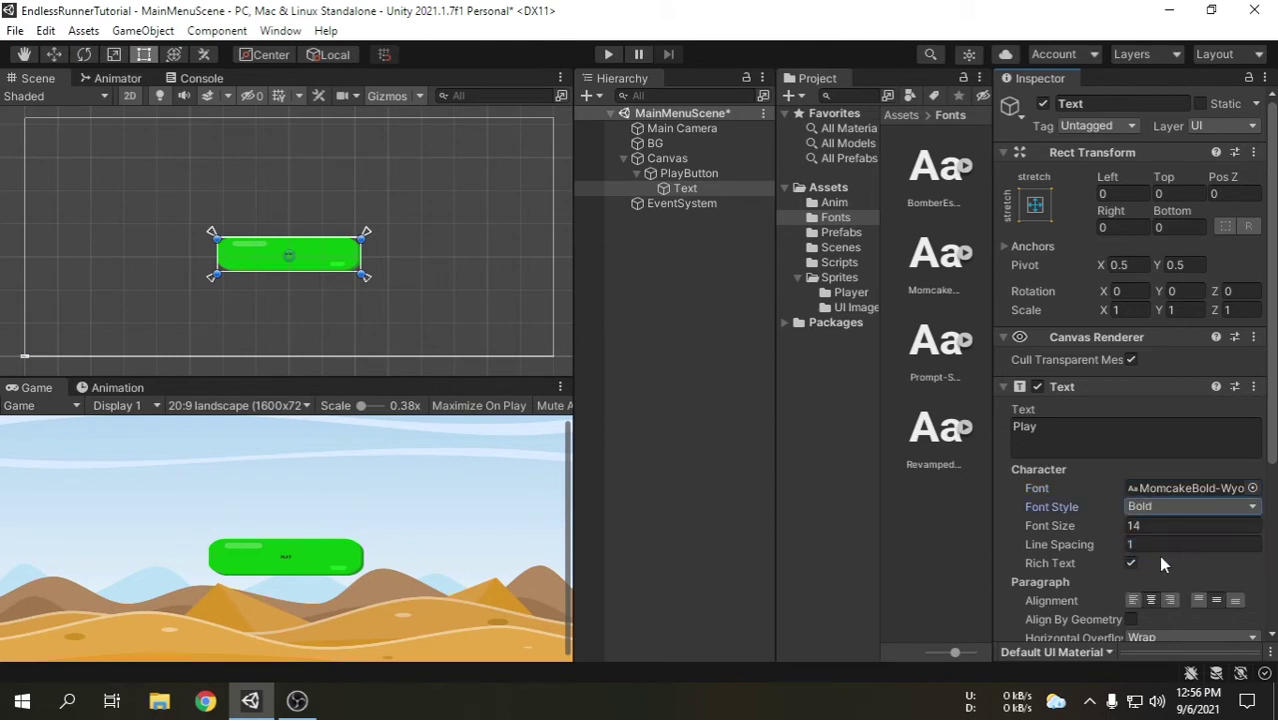
{"action": "left_click", "coordinate": [1156, 526]}
{"action": "type", "text": "50"}
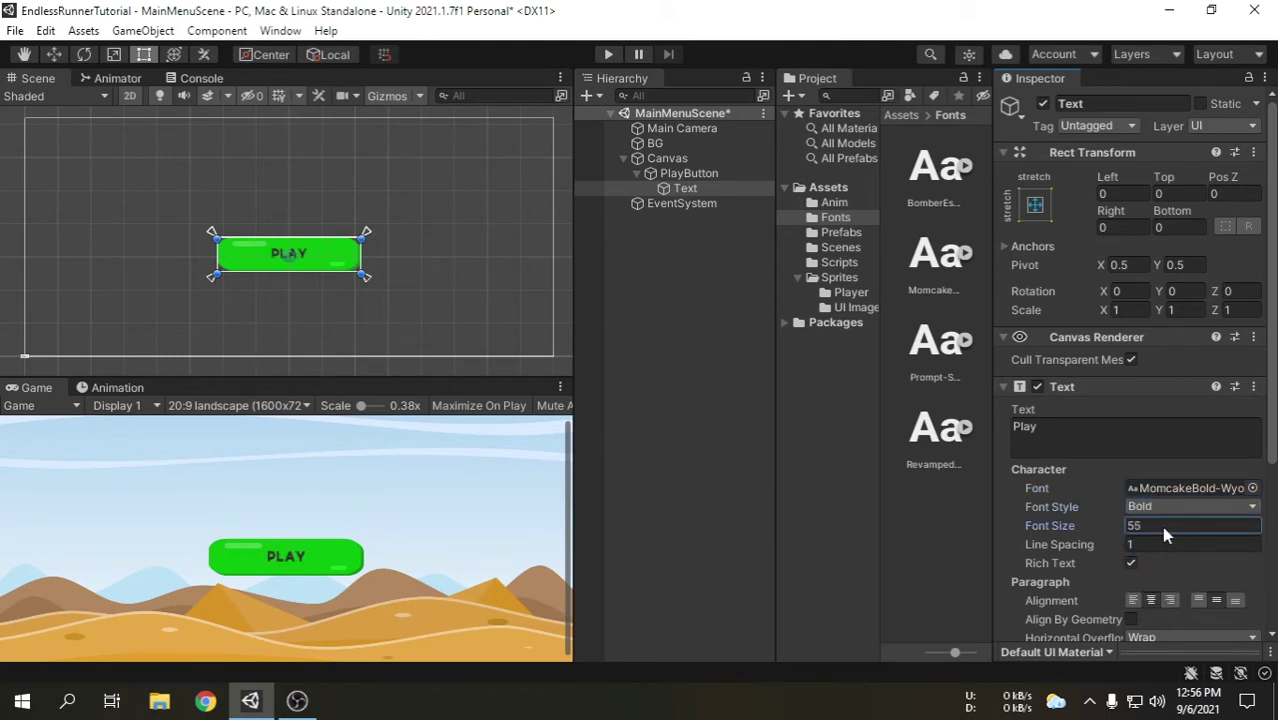
{"action": "left_click_drag", "start_coordinate": [1163, 530], "coordinate": [1173, 530]}
Step: Colour the label text dark red (380000)
{"action": "scroll", "coordinate": [1120, 572], "scroll_direction": "down", "scroll_amount": 3}
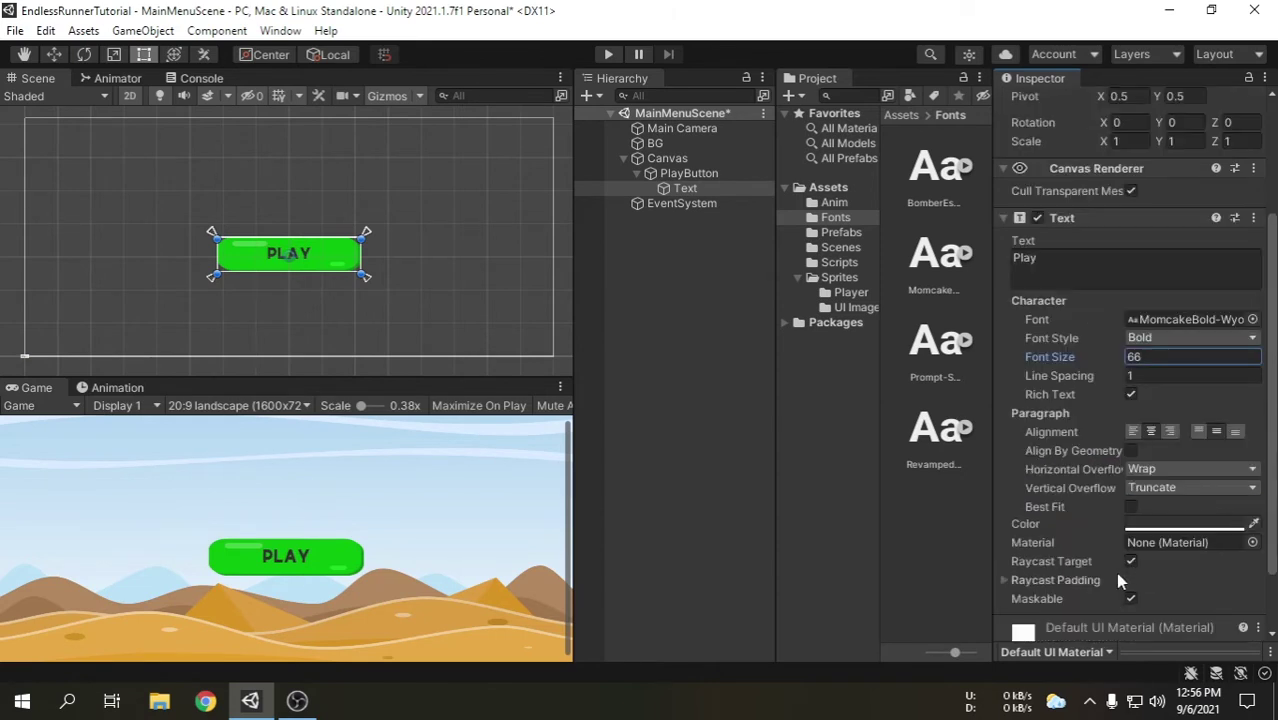
{"action": "left_click", "coordinate": [1177, 523]}
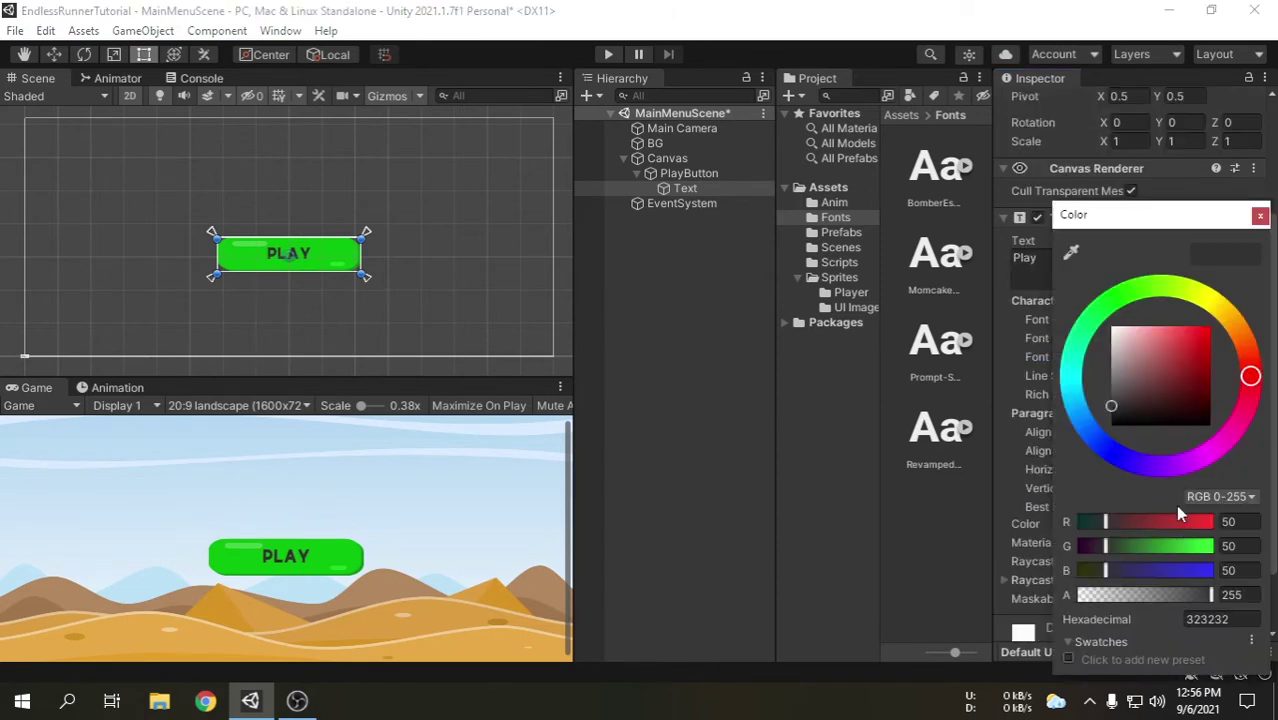
{"action": "mouse_move", "coordinate": [1191, 394]}
{"action": "left_mouse_down"}
{"action": "mouse_move", "coordinate": [1212, 392]}
{"action": "mouse_move", "coordinate": [1217, 410]}
{"action": "left_mouse_up"}
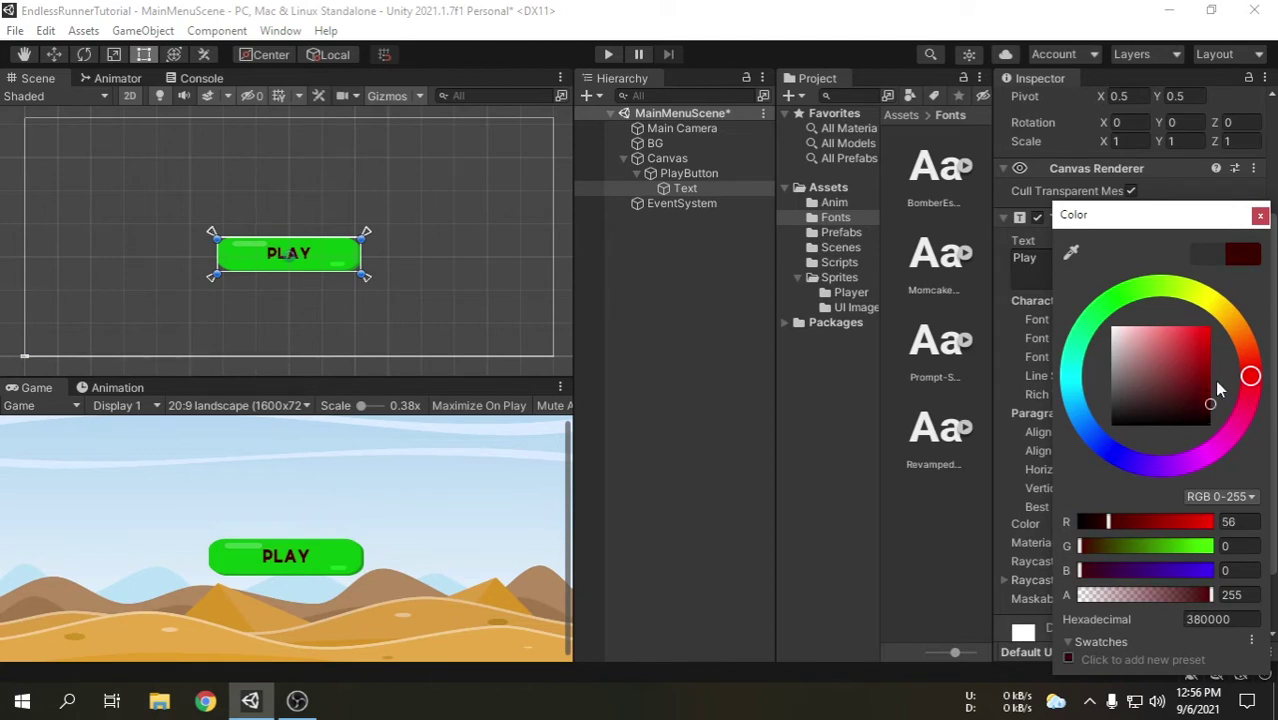
Step: Duplicate PlayButton and rename the copy ExitButton
{"action": "left_click", "coordinate": [1260, 215]}
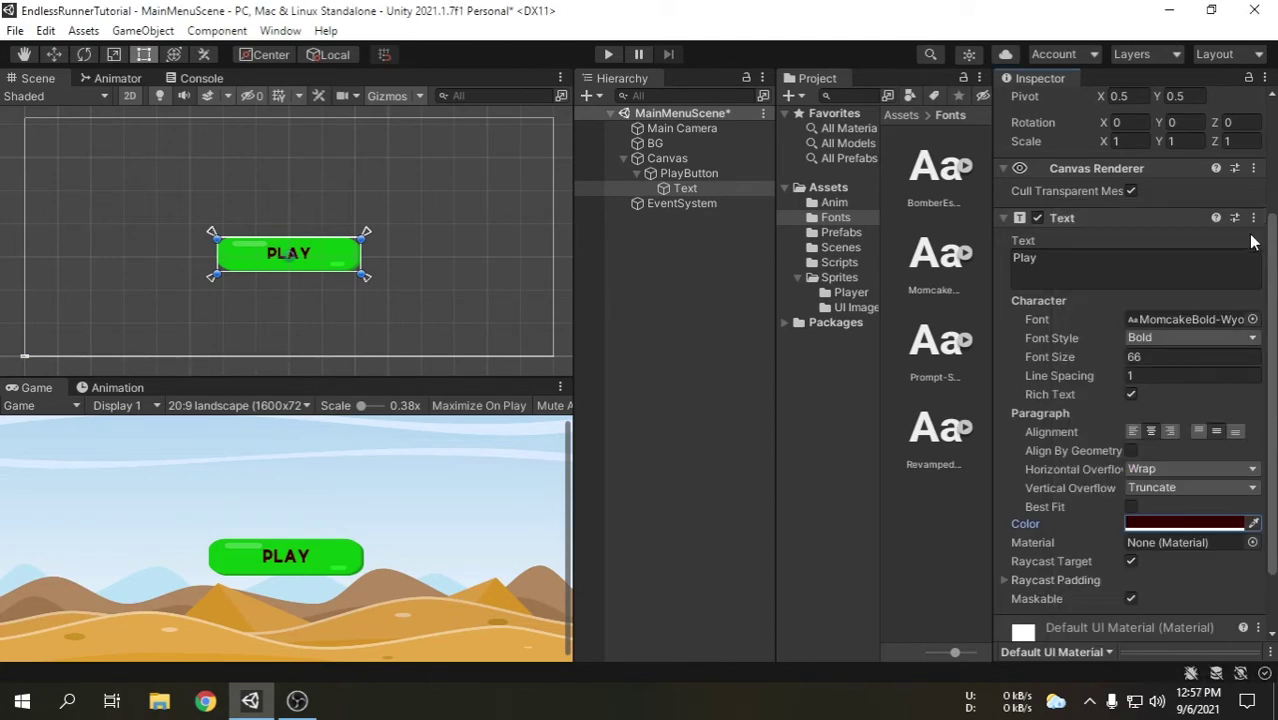
{"action": "left_click", "coordinate": [636, 173]}
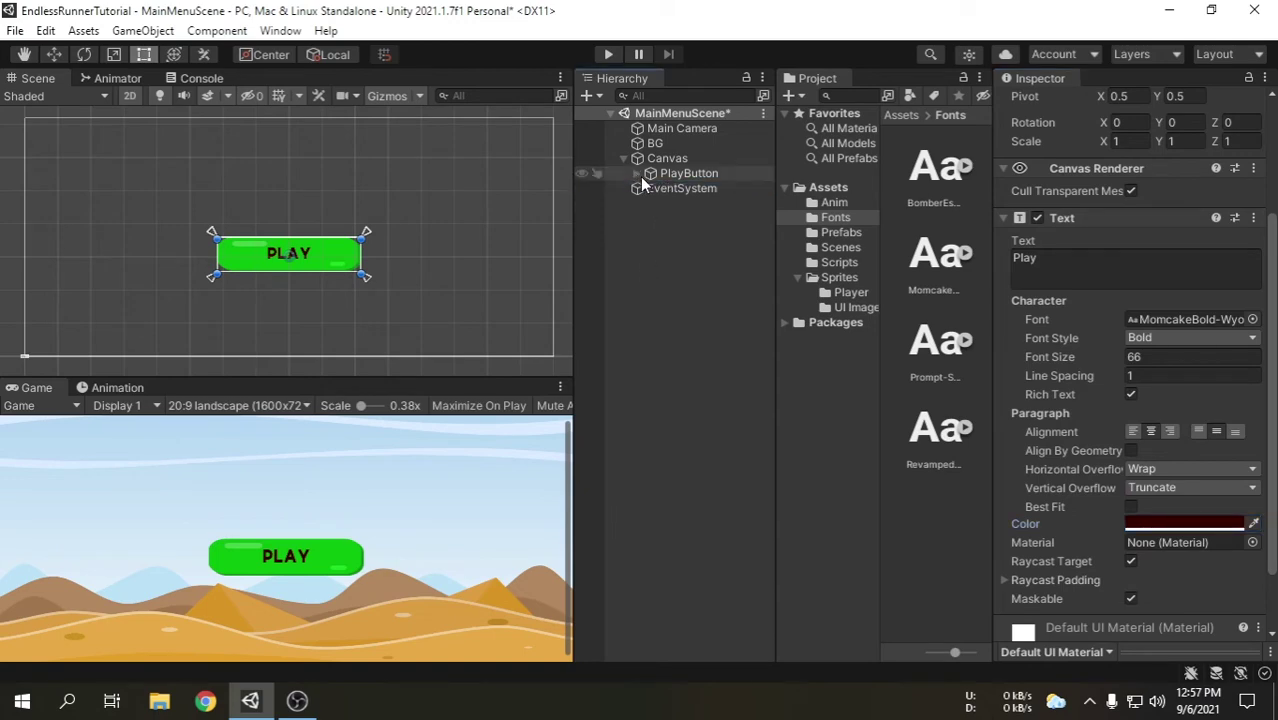
{"action": "right_click", "coordinate": [680, 176]}
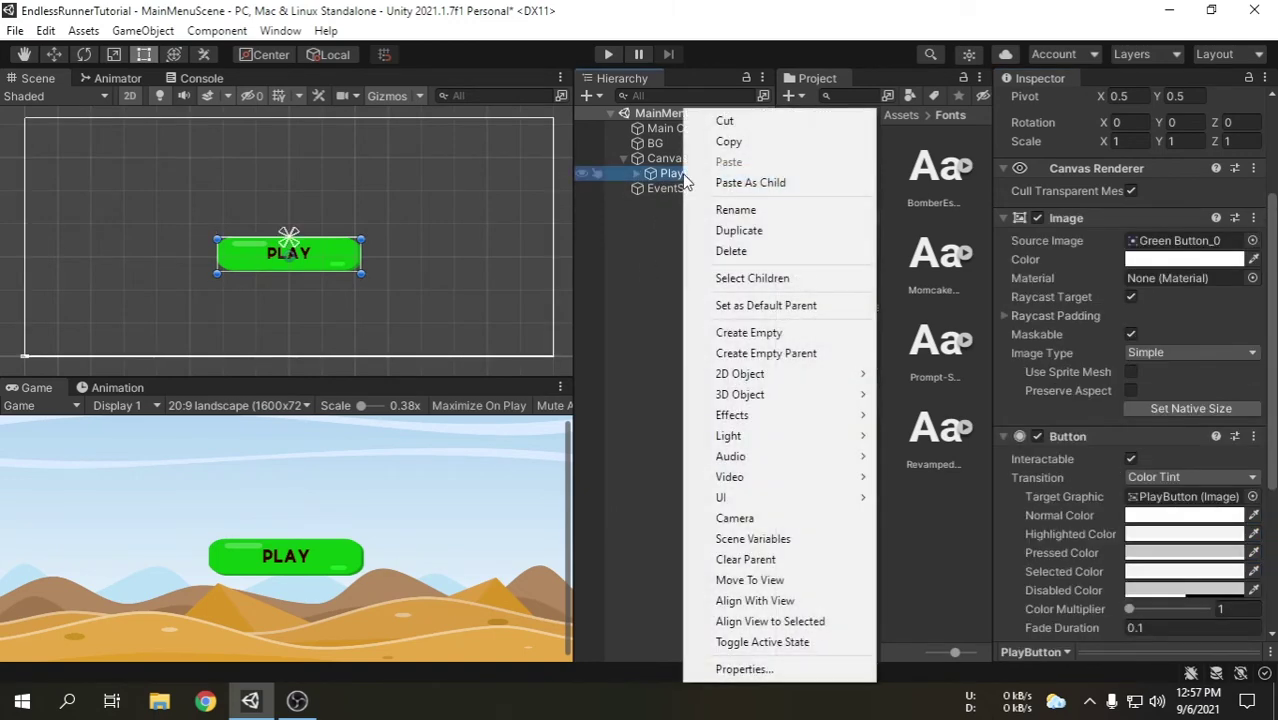
{"action": "left_click", "coordinate": [739, 230]}
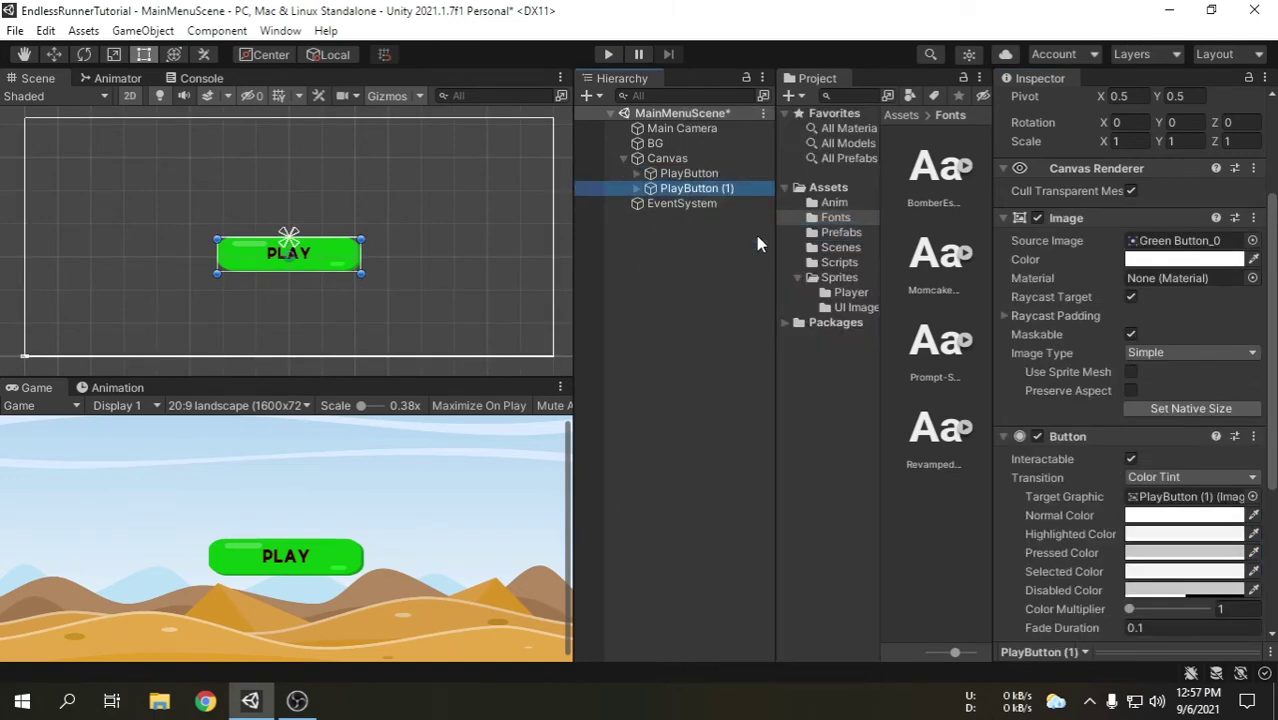
{"action": "left_click", "coordinate": [734, 186]}
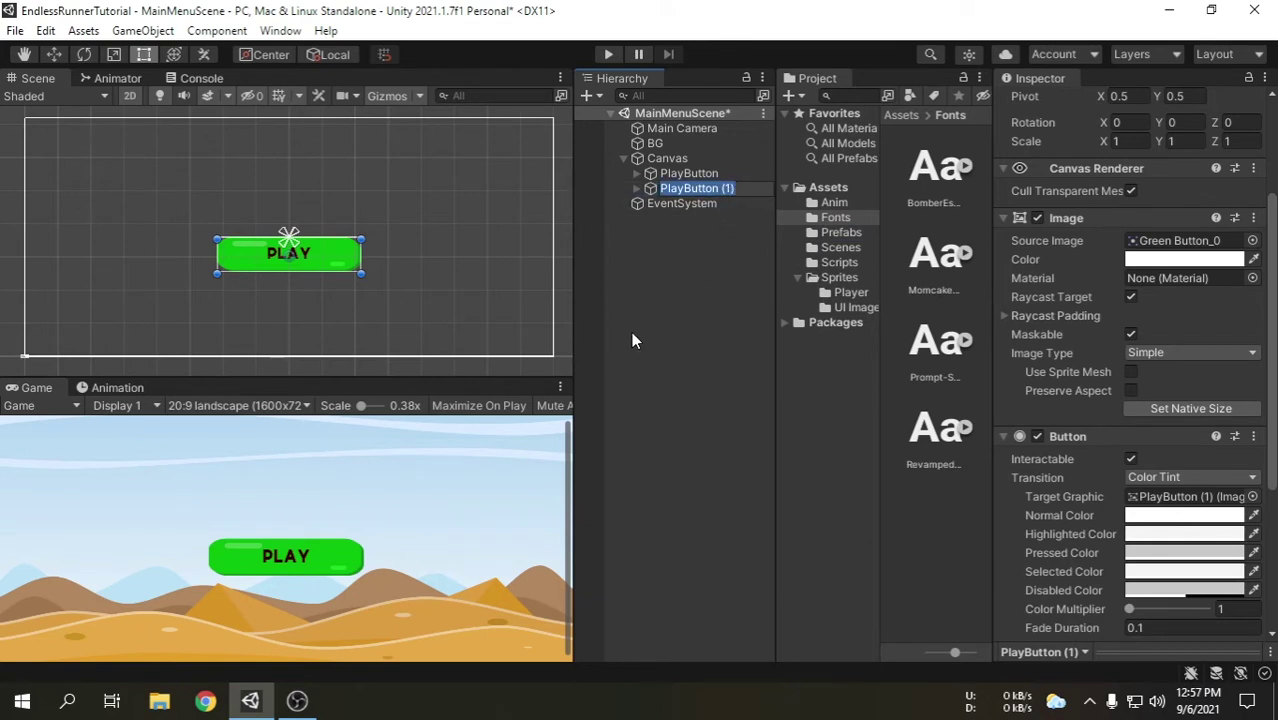
{"action": "type", "text": "ExitBut"}
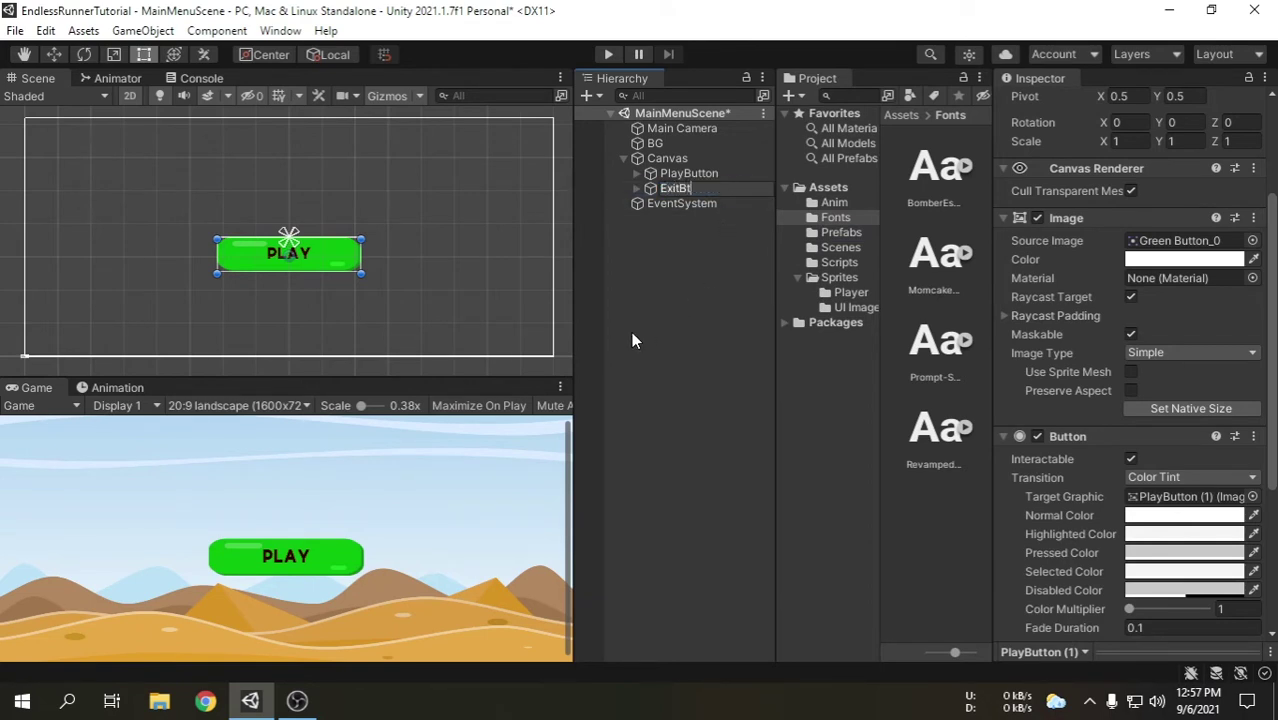
{"action": "type", "text": "ton"}
{"action": "key", "text": "Return"}
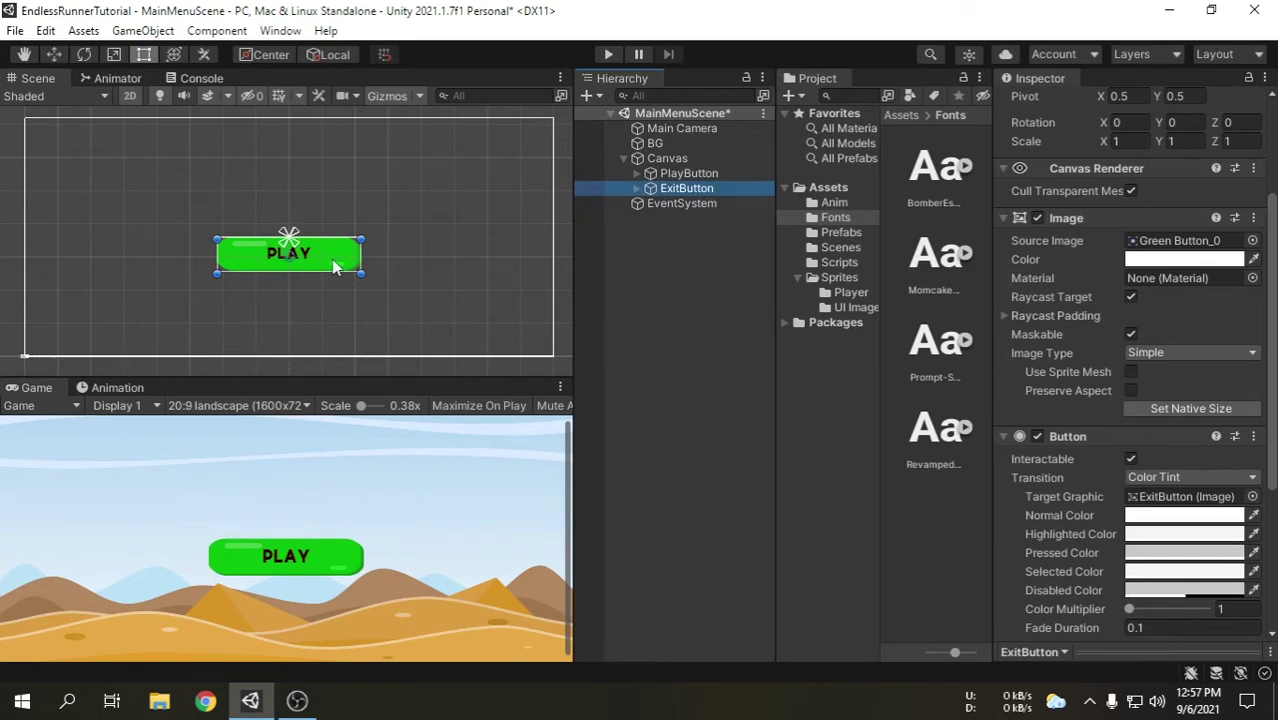
Step: Move ExitButton down in the Scene view to sit just below the PLAY button
{"action": "left_click_drag", "start_coordinate": [334, 258], "coordinate": [331, 308]}
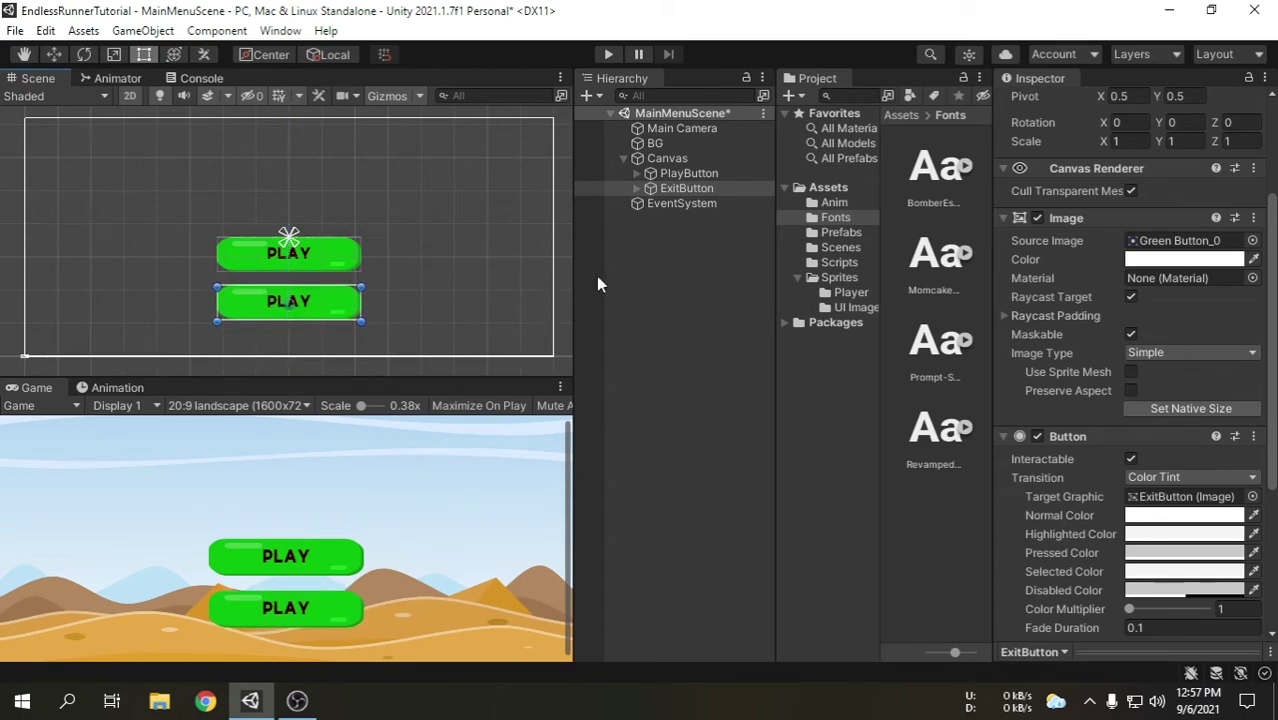
{"action": "left_click", "coordinate": [636, 188]}
{"action": "left_click", "coordinate": [636, 188]}
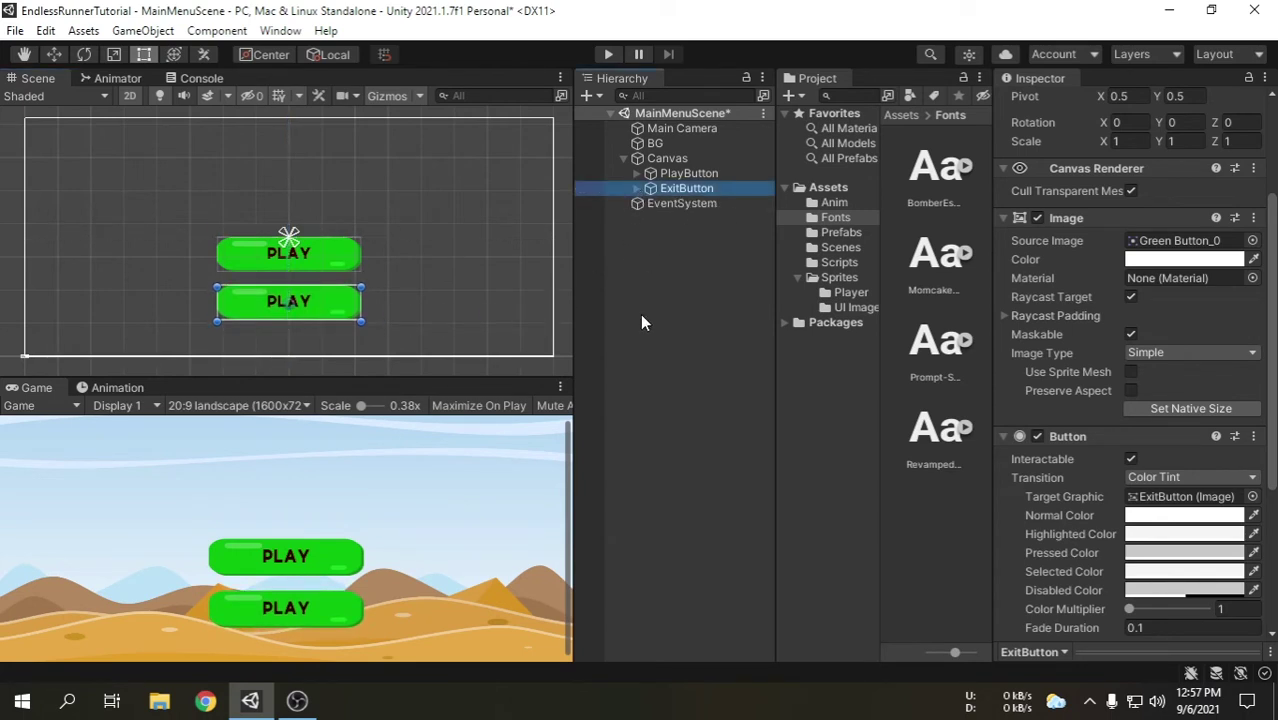
Step: Assign the Blue Button sprite to ExitButton's Source Image and select Blue Button's import settings
{"action": "left_click", "coordinate": [856, 308]}
{"action": "left_click_drag", "start_coordinate": [924, 178], "coordinate": [1182, 248]}
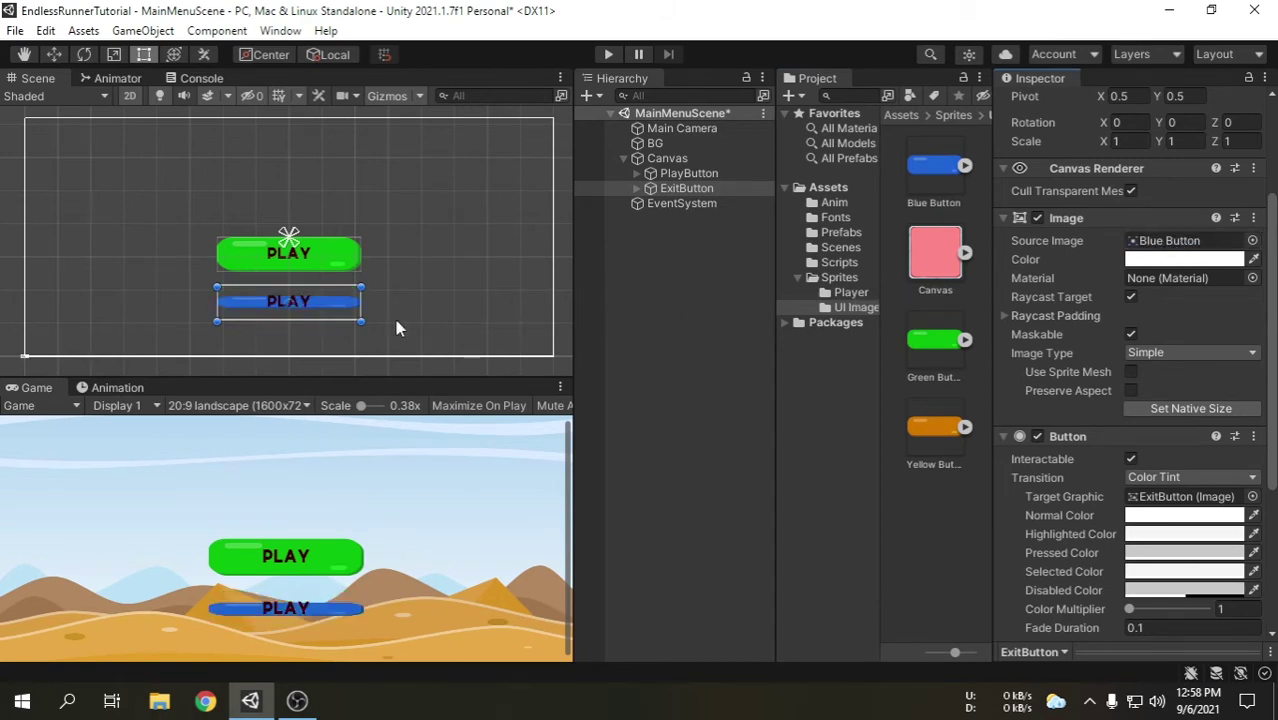
{"action": "scroll", "coordinate": [232, 314], "scroll_direction": "up", "scroll_amount": 2}
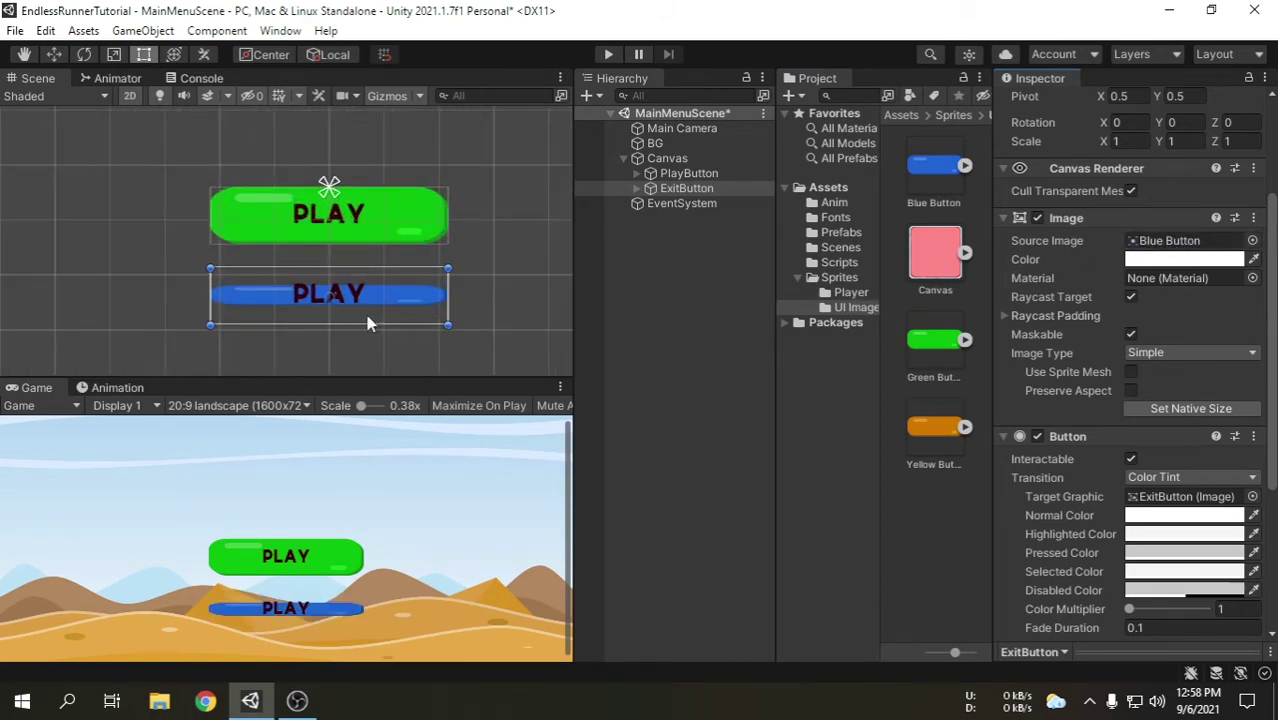
{"action": "scroll", "coordinate": [410, 285], "scroll_direction": "down", "scroll_amount": 2}
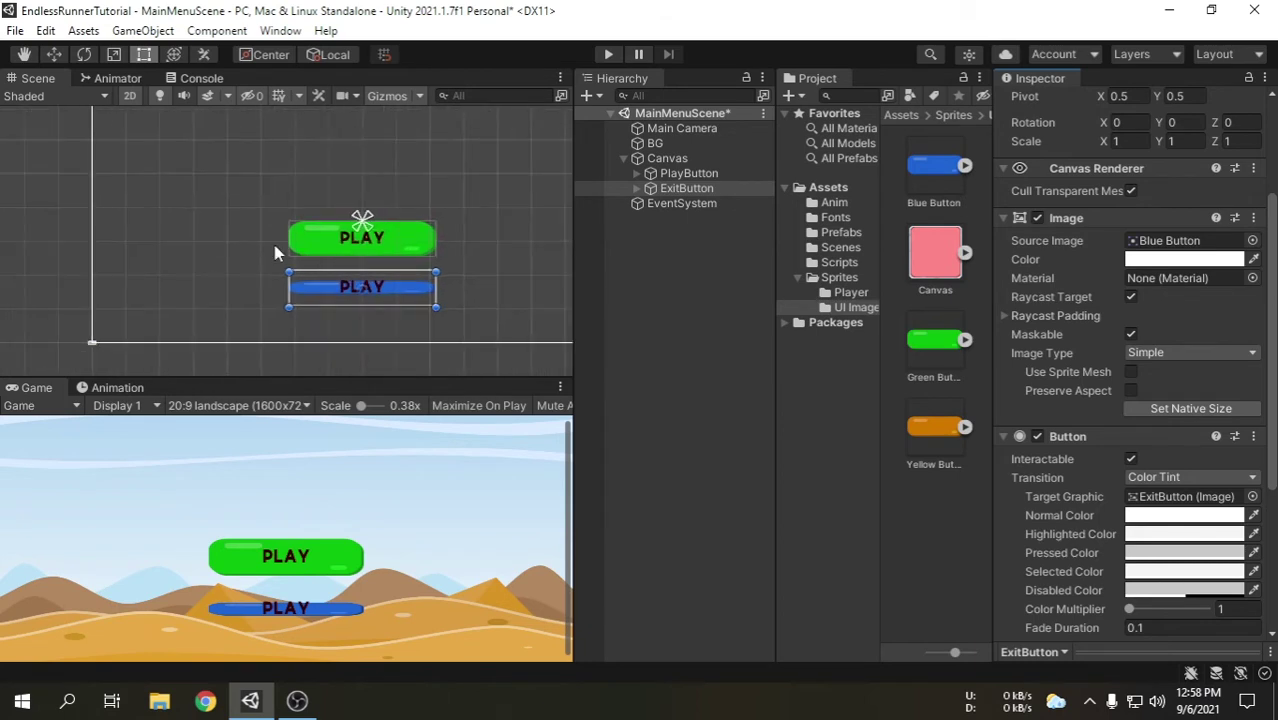
{"action": "scroll", "coordinate": [278, 253], "scroll_direction": "down", "scroll_amount": 2}
{"action": "scroll", "coordinate": [490, 225], "scroll_direction": "up", "scroll_amount": 1}
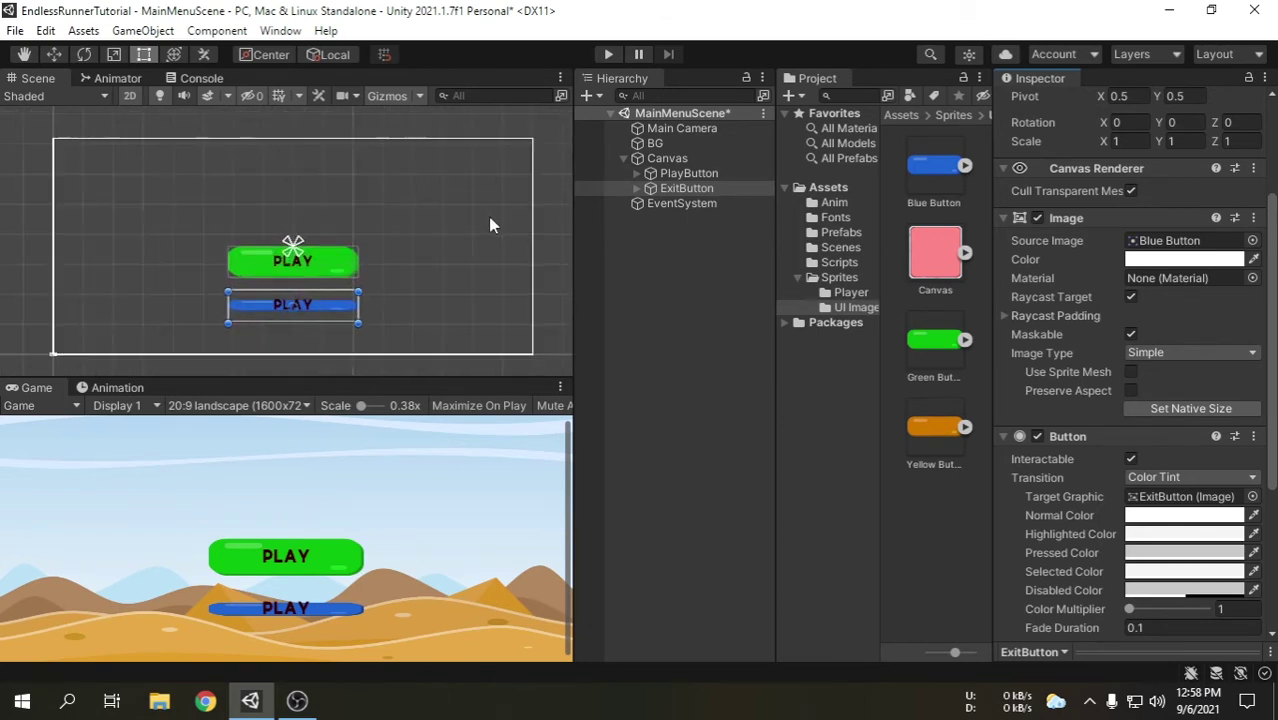
{"action": "left_click", "coordinate": [930, 178]}
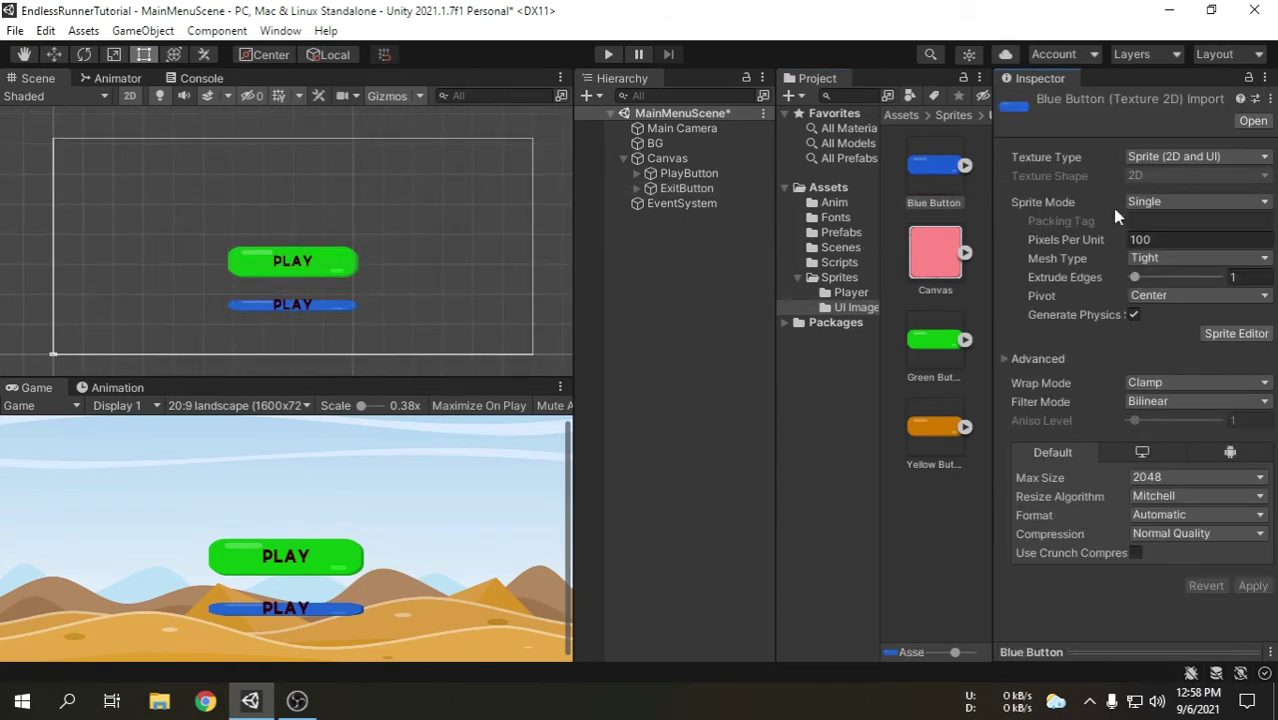
Step: Set the Blue Button texture's Sprite Mode to Multiple and apply
{"action": "left_click", "coordinate": [1163, 202]}
{"action": "left_click", "coordinate": [1186, 240]}
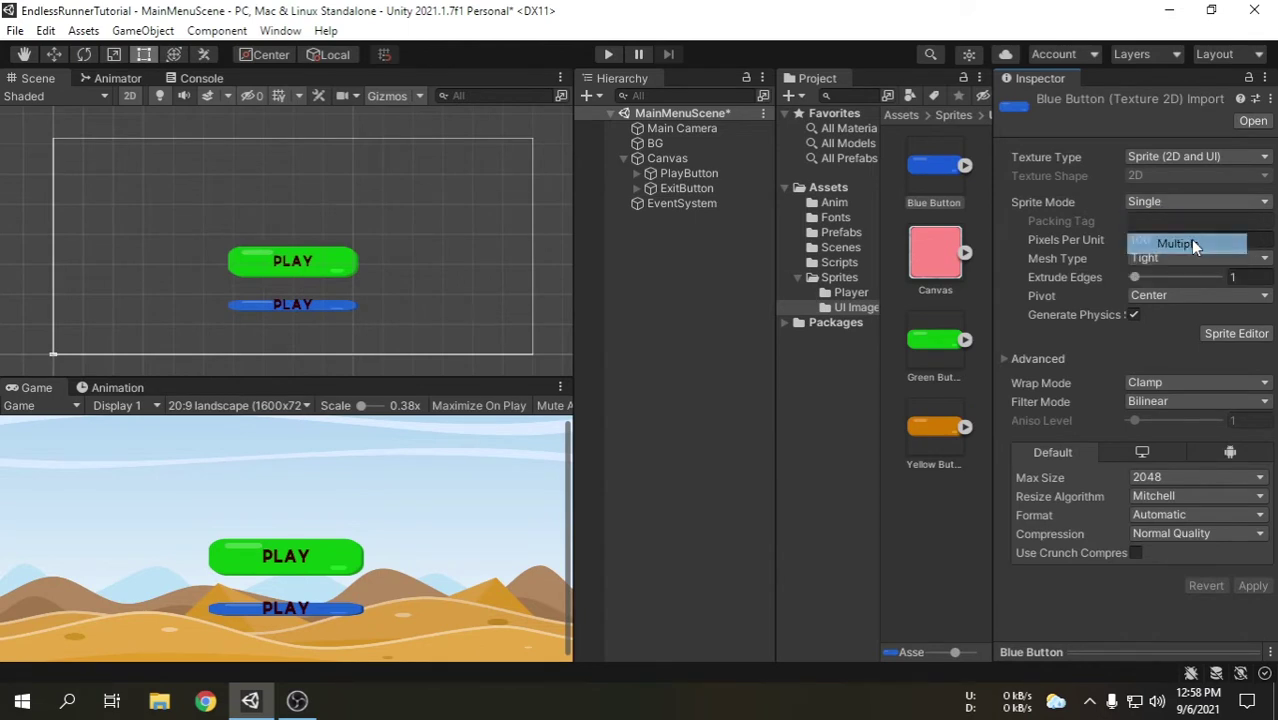
{"action": "left_click", "coordinate": [1253, 568]}
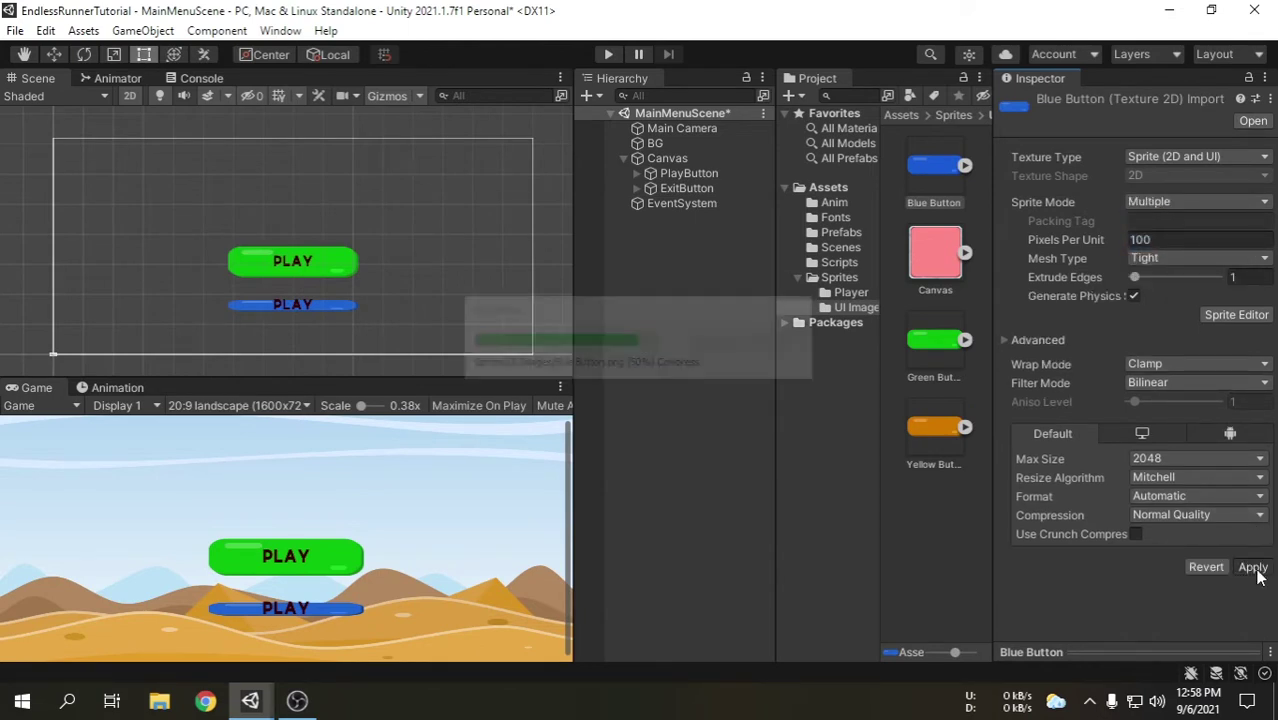
Step: Auto-slice Blue Button in the Sprite Editor and assign Blue Button_0 to ExitButton
{"action": "left_click", "coordinate": [1236, 314]}
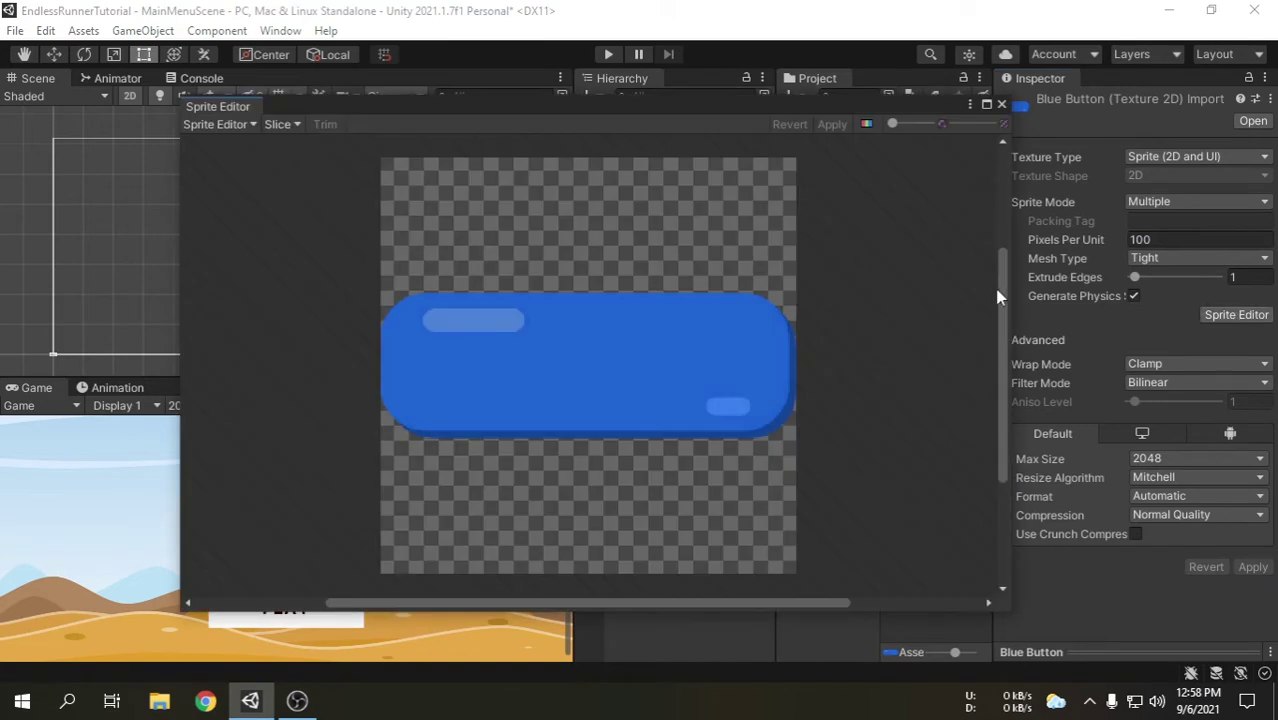
{"action": "left_click", "coordinate": [293, 124]}
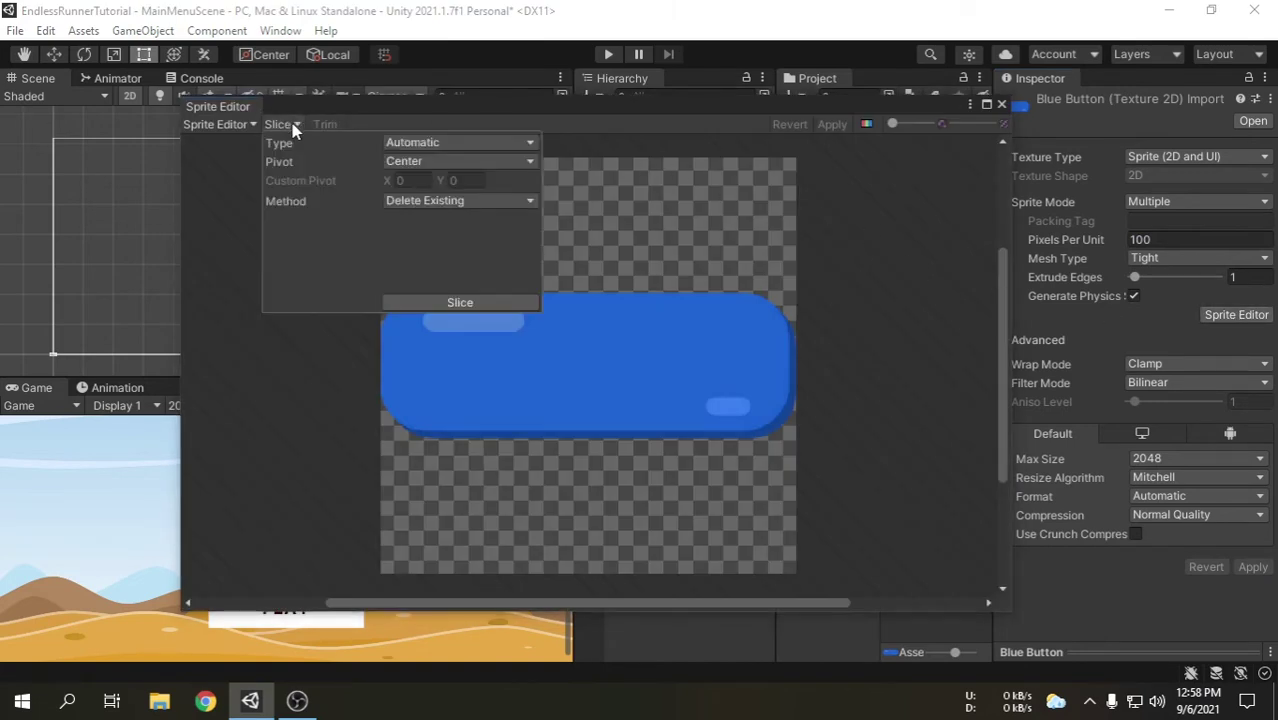
{"action": "left_click", "coordinate": [433, 306]}
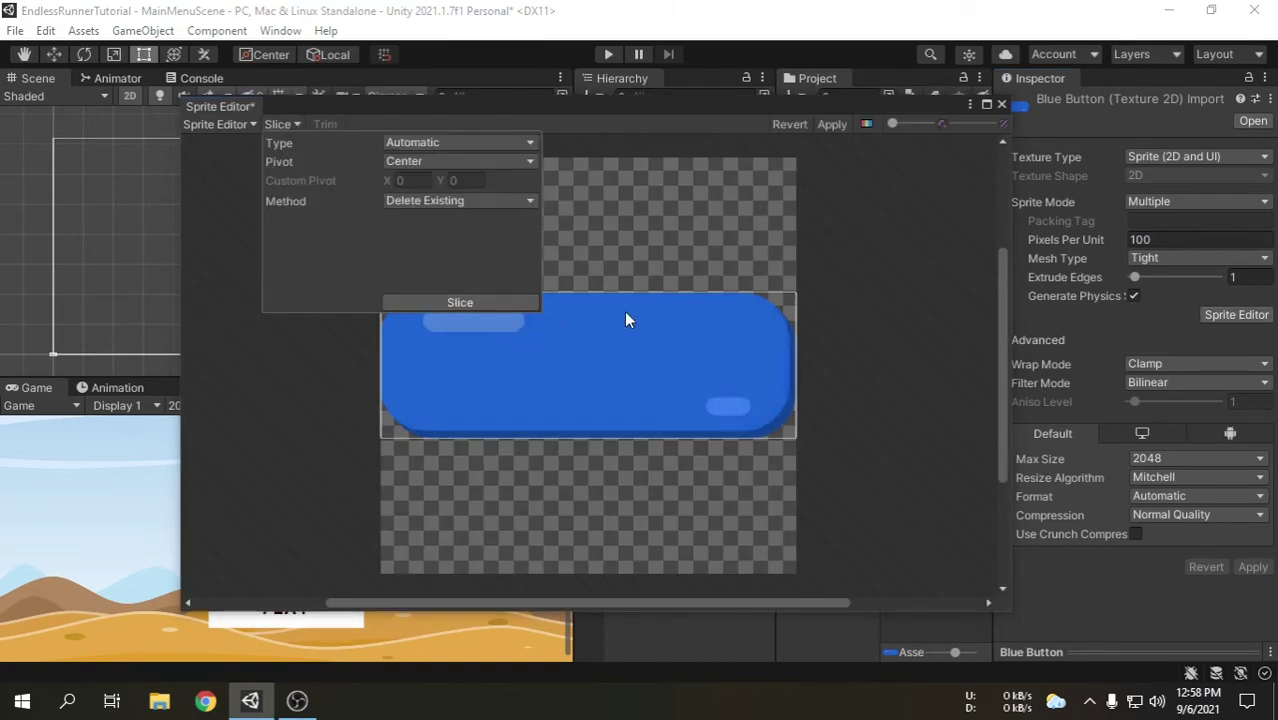
{"action": "left_click", "coordinate": [834, 125]}
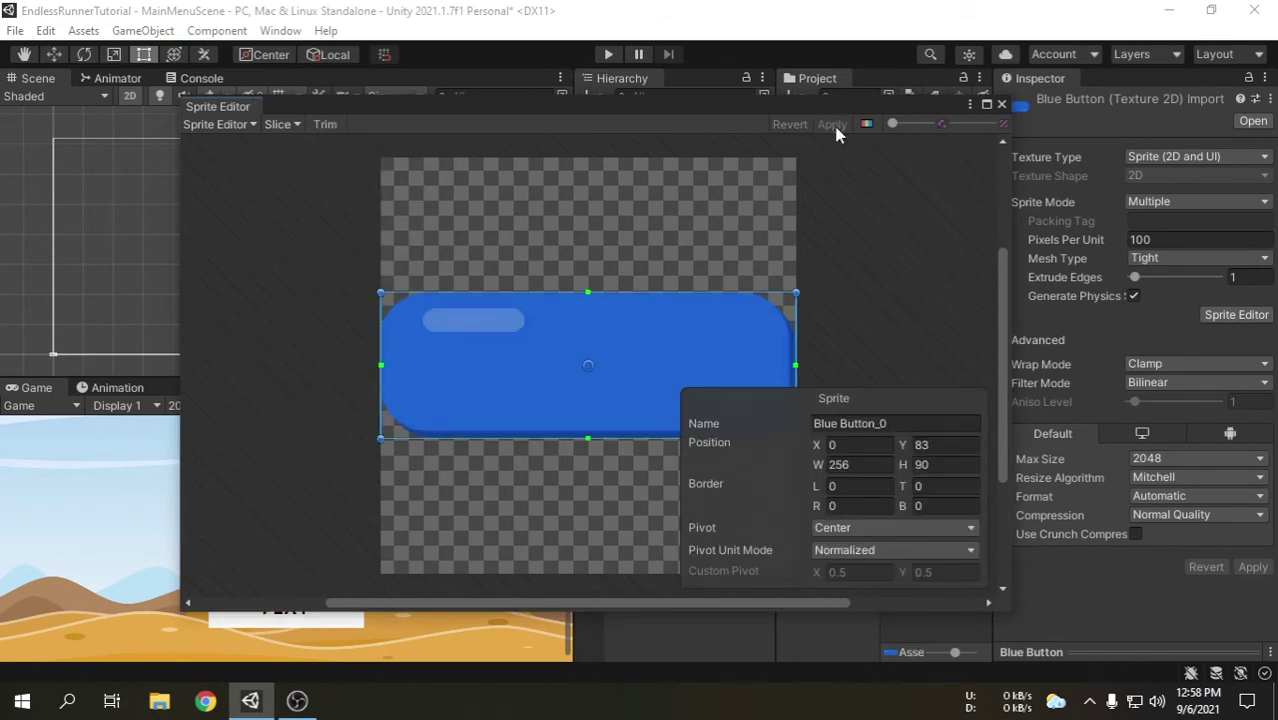
{"action": "left_click", "coordinate": [1001, 104]}
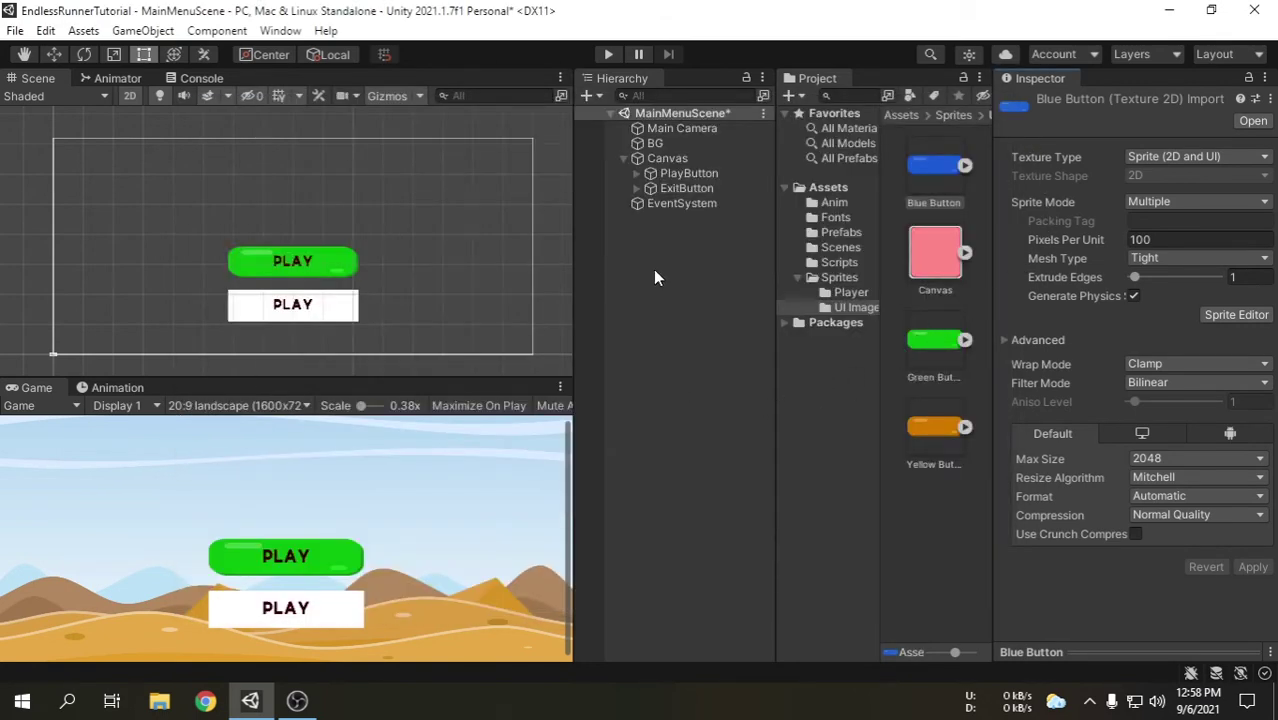
{"action": "left_click", "coordinate": [668, 188]}
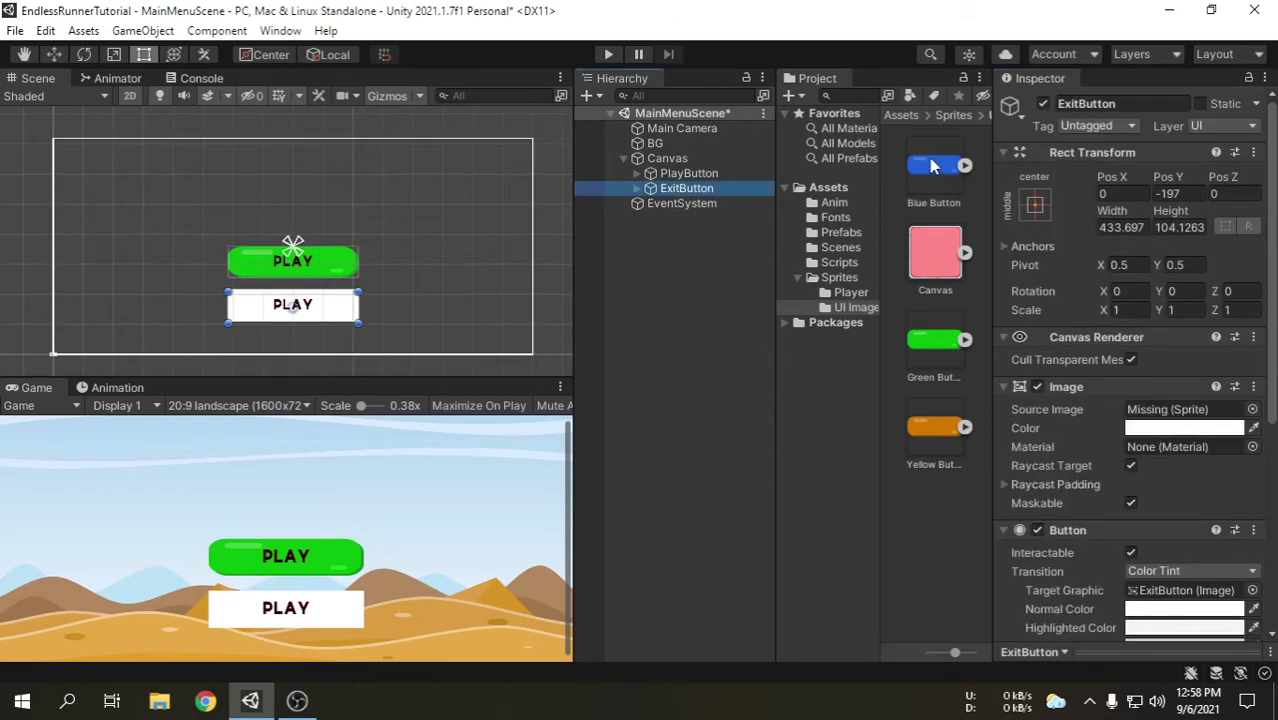
{"action": "left_click_drag", "start_coordinate": [934, 166], "coordinate": [1160, 409]}
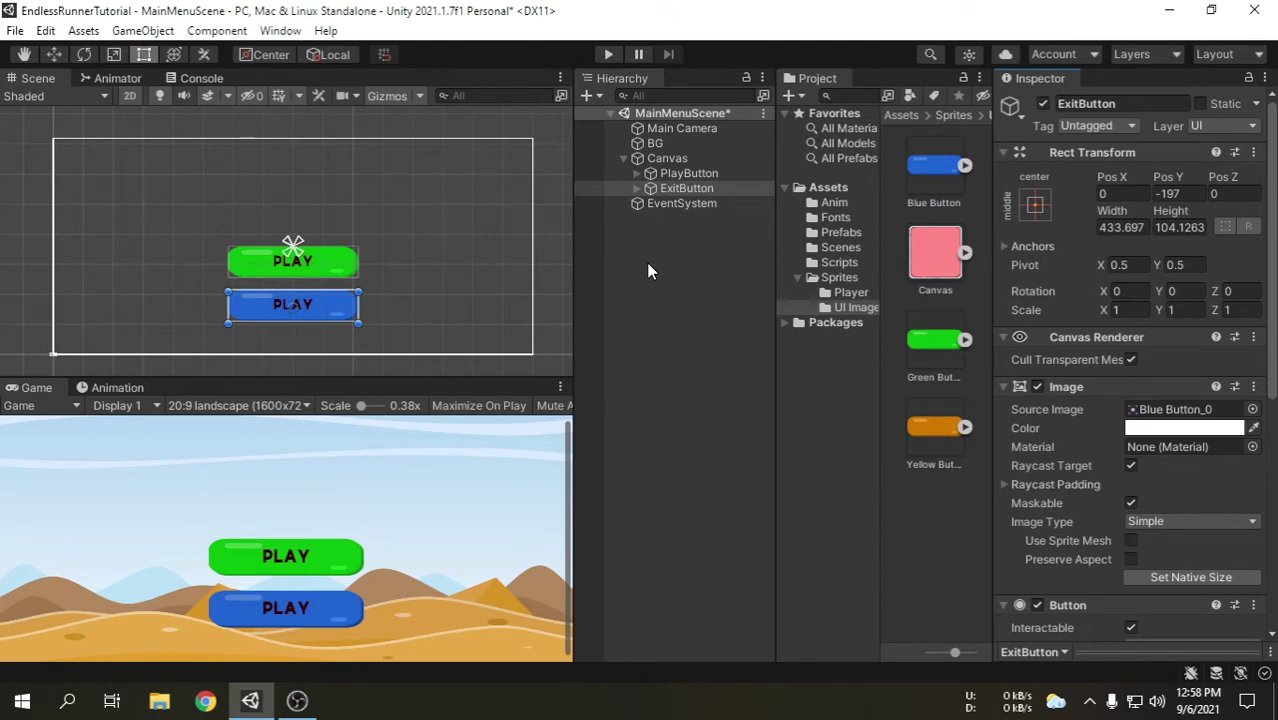
Step: Change the ExitButton's Text child label from Play to Exit
{"action": "left_click", "coordinate": [636, 188]}
{"action": "left_click", "coordinate": [688, 203]}
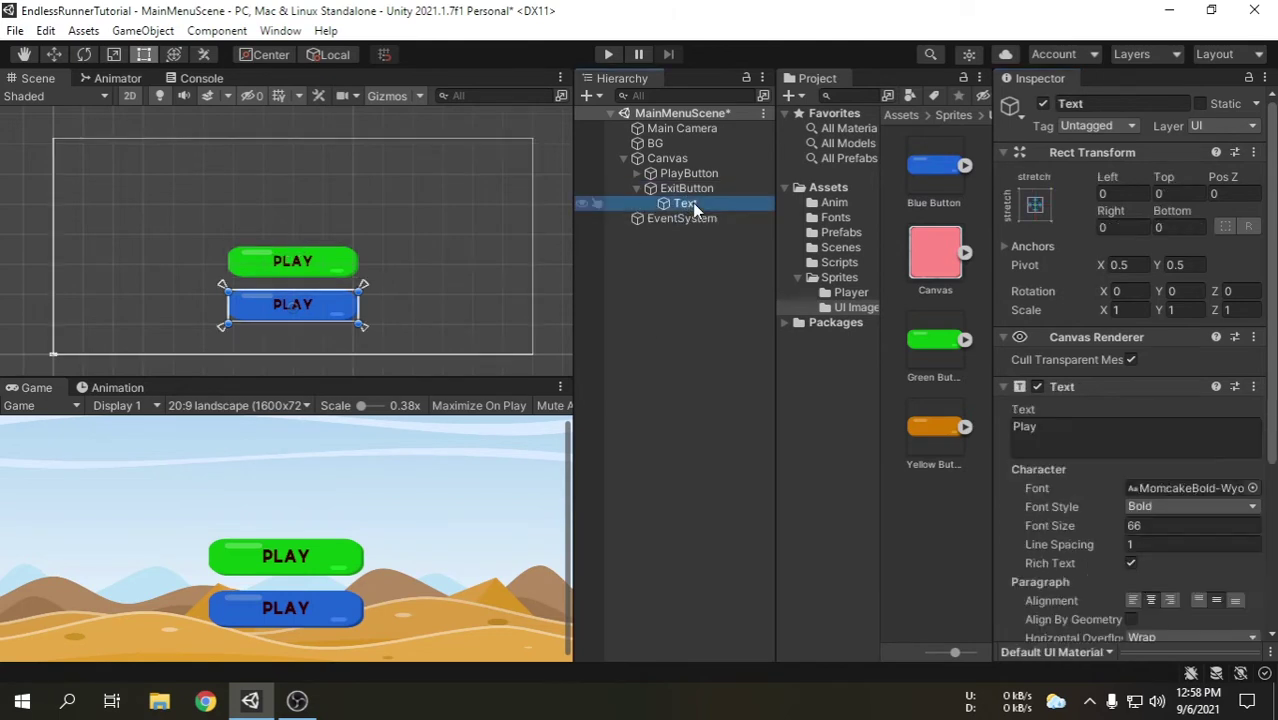
{"action": "left_click", "coordinate": [1050, 427]}
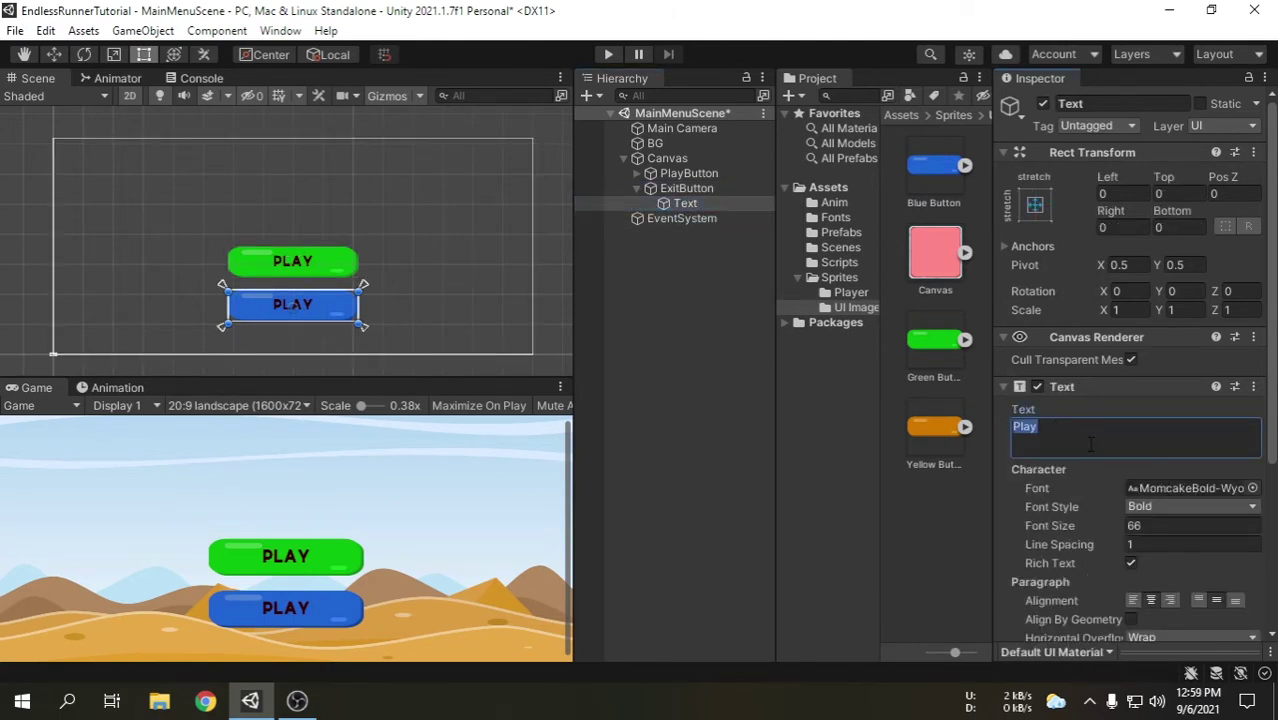
{"action": "type", "text": "Exit"}
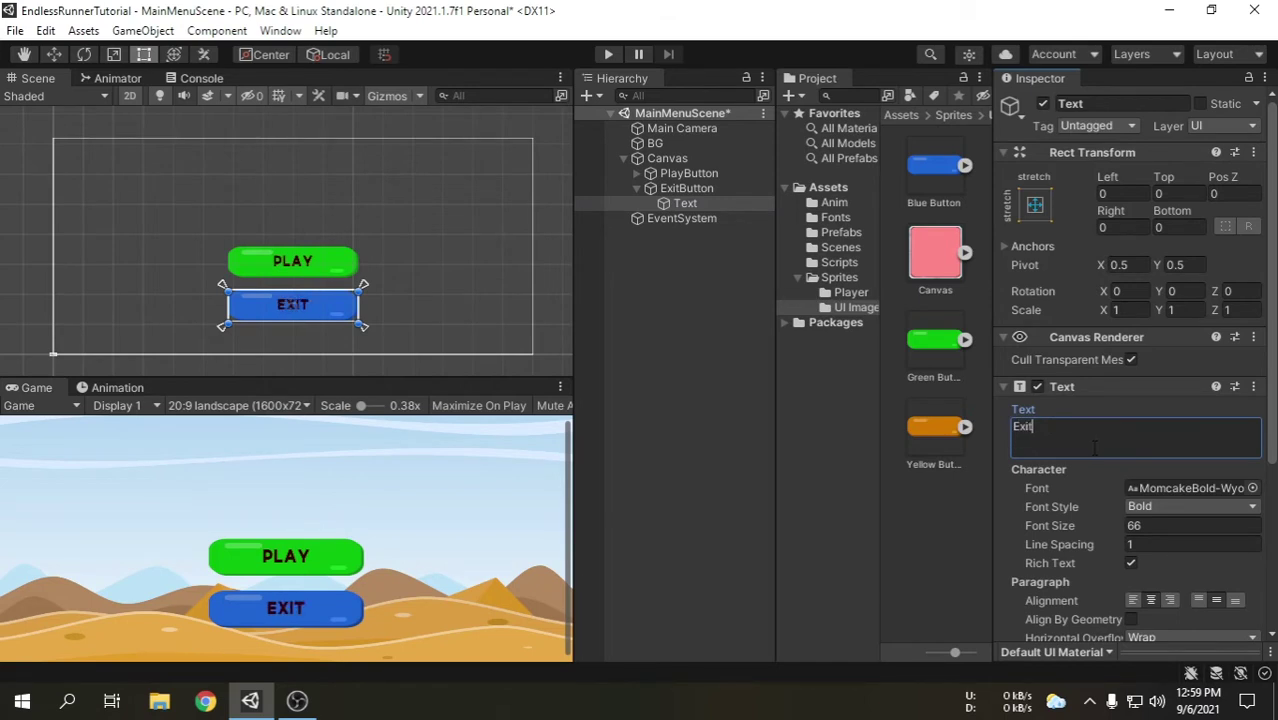
Step: Create a UI > Text object under the Canvas and name it HighScoreText
{"action": "left_click", "coordinate": [713, 386]}
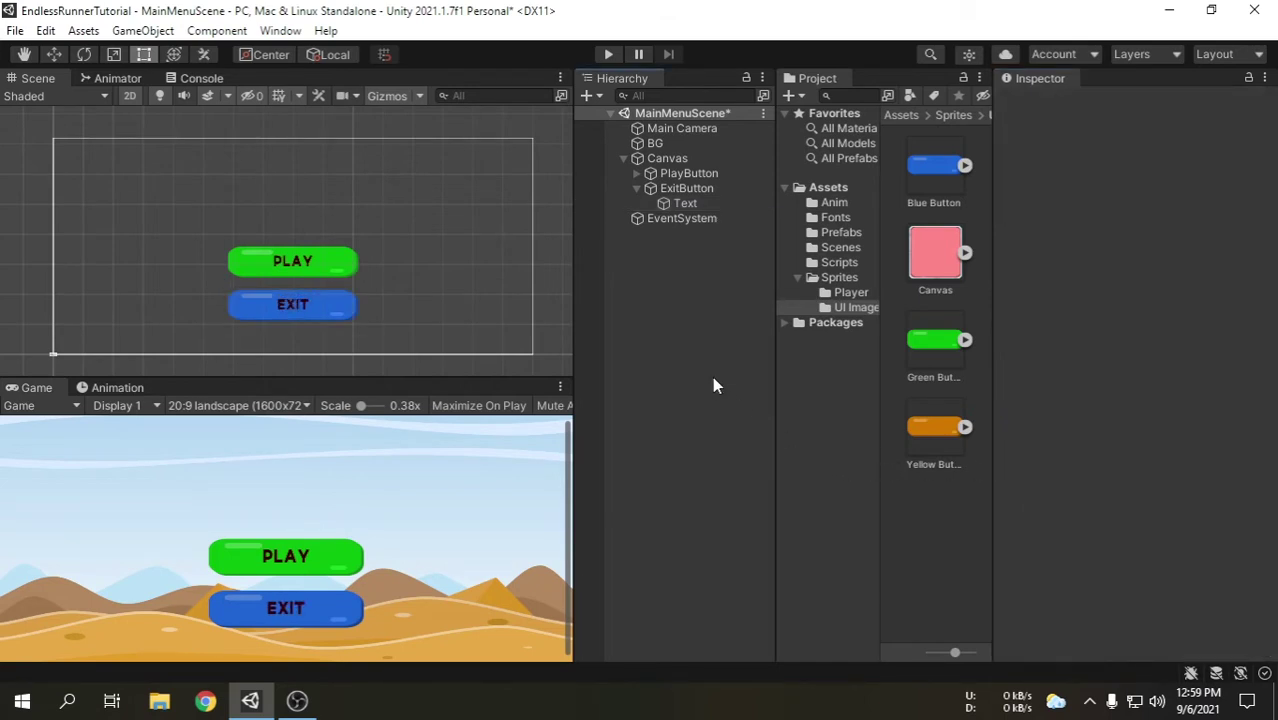
{"action": "right_click", "coordinate": [711, 373]}
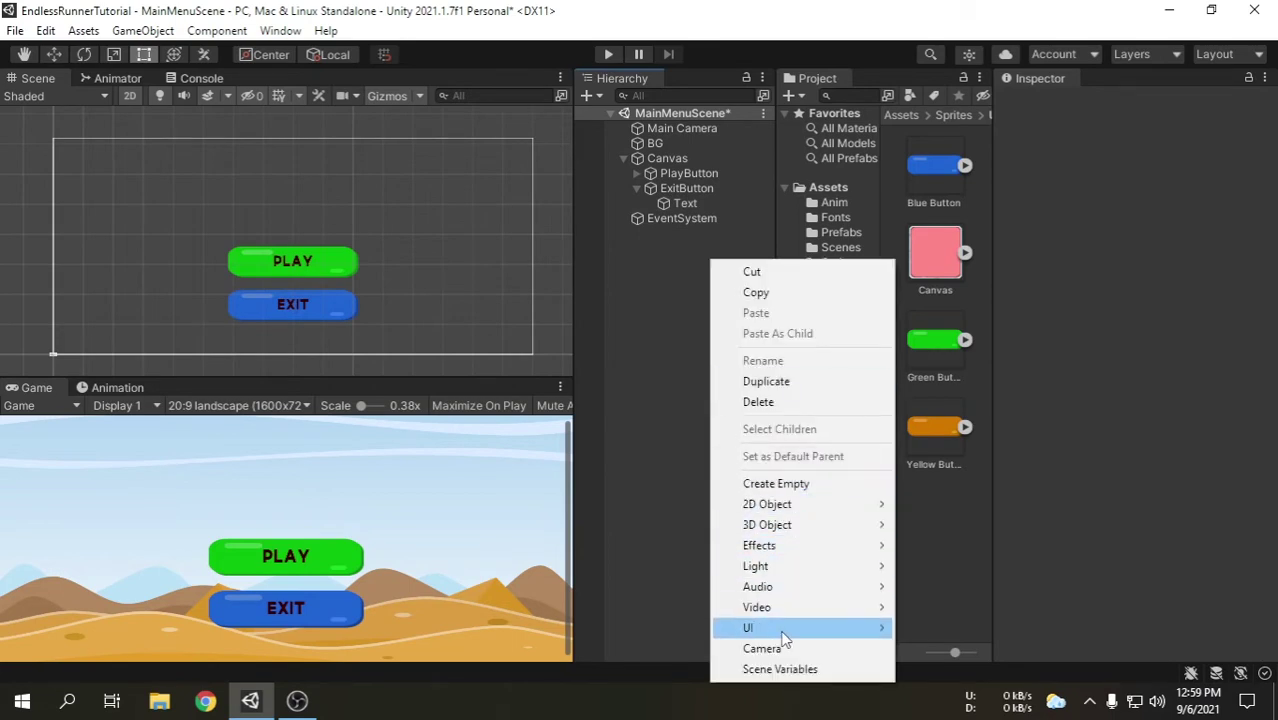
{"action": "mouse_move", "coordinate": [785, 638]}
{"action": "left_click", "coordinate": [935, 298]}
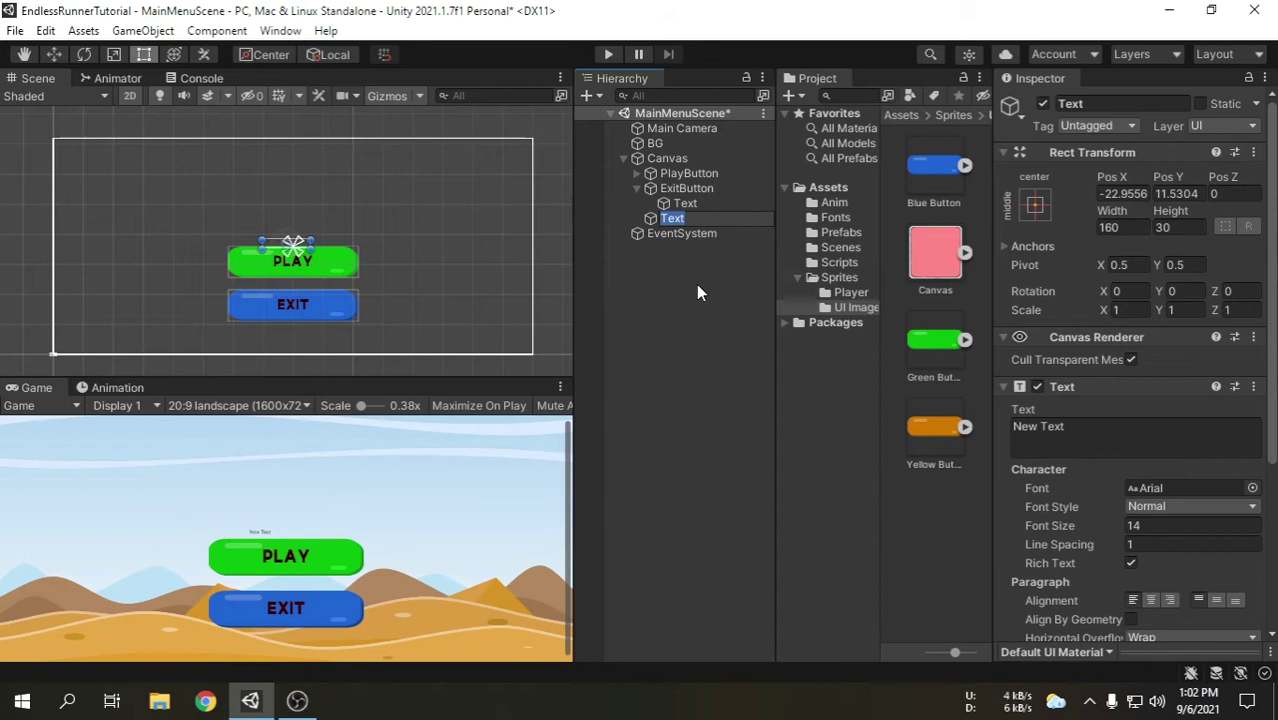
{"action": "type", "text": "HighScoreText"}
{"action": "key", "text": "Return"}
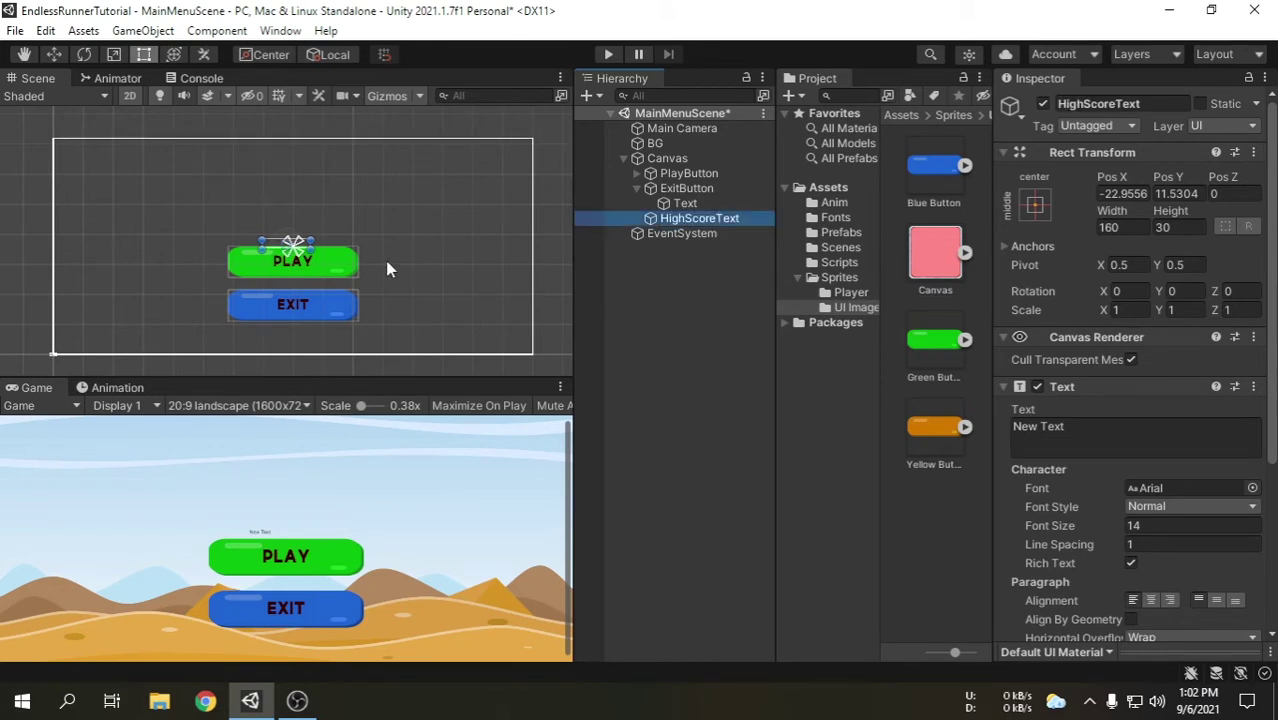
Step: Enlarge the HighScoreText box and make its text size 72, bold, centred both ways
{"action": "left_click_drag", "start_coordinate": [311, 249], "coordinate": [322, 200]}
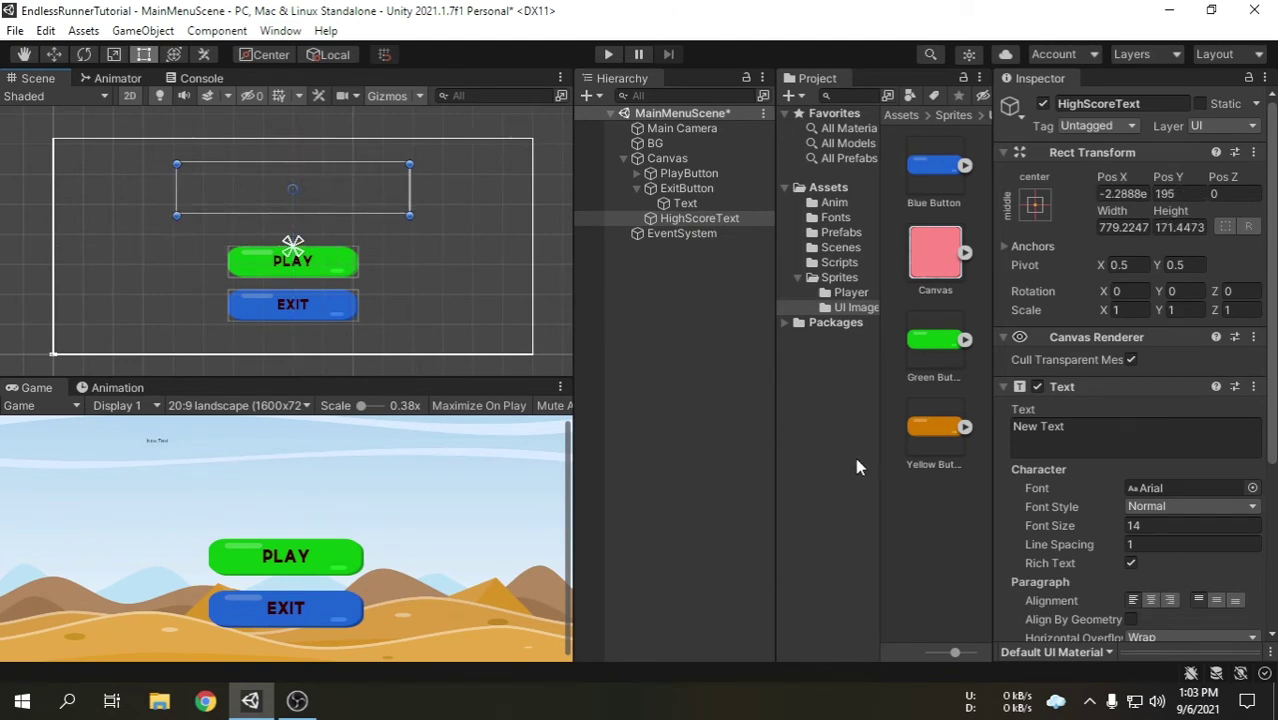
{"action": "left_click_drag", "start_coordinate": [1113, 523], "coordinate": [1173, 527]}
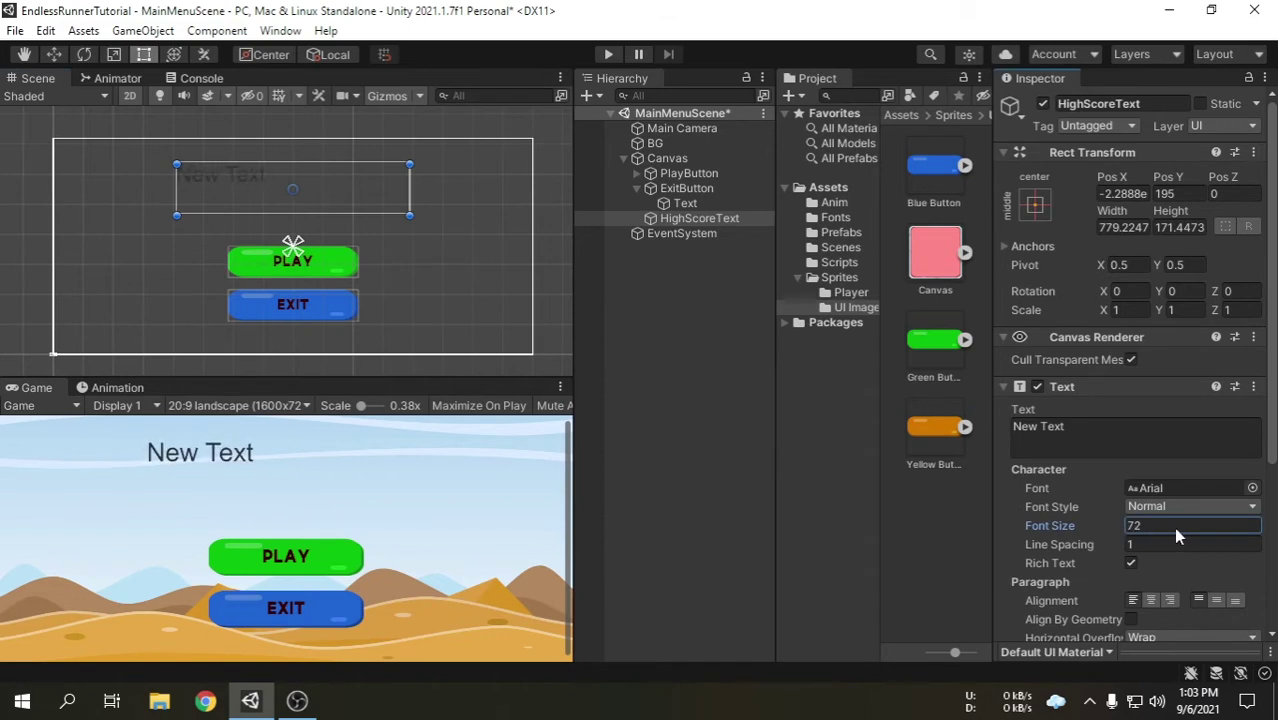
{"action": "left_click", "coordinate": [1158, 507]}
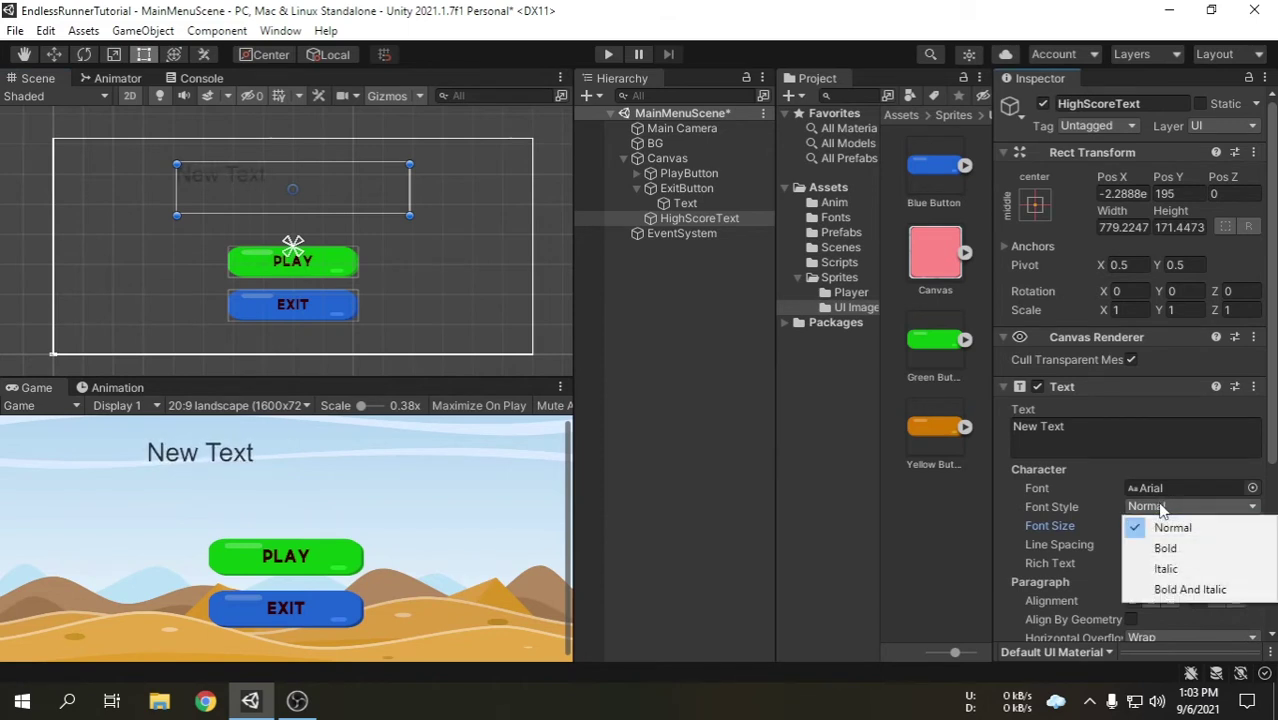
{"action": "left_click", "coordinate": [1168, 548]}
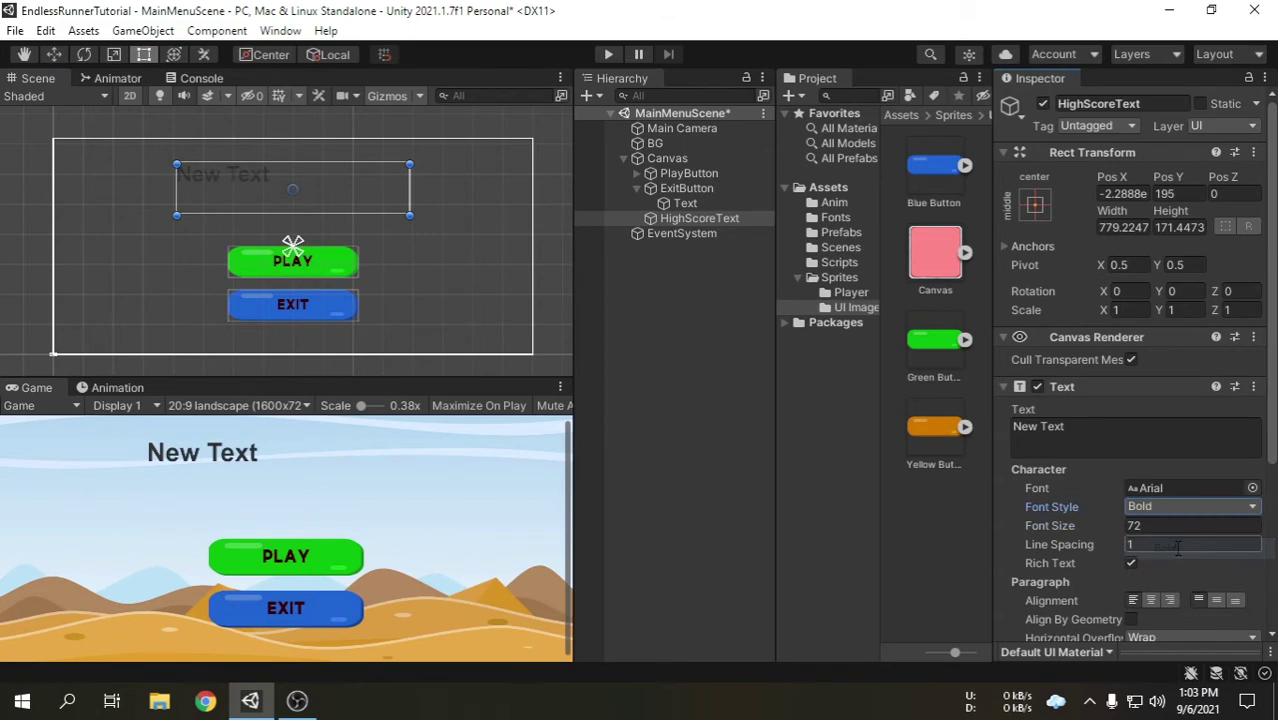
{"action": "left_click", "coordinate": [1151, 600]}
{"action": "left_click", "coordinate": [1216, 600]}
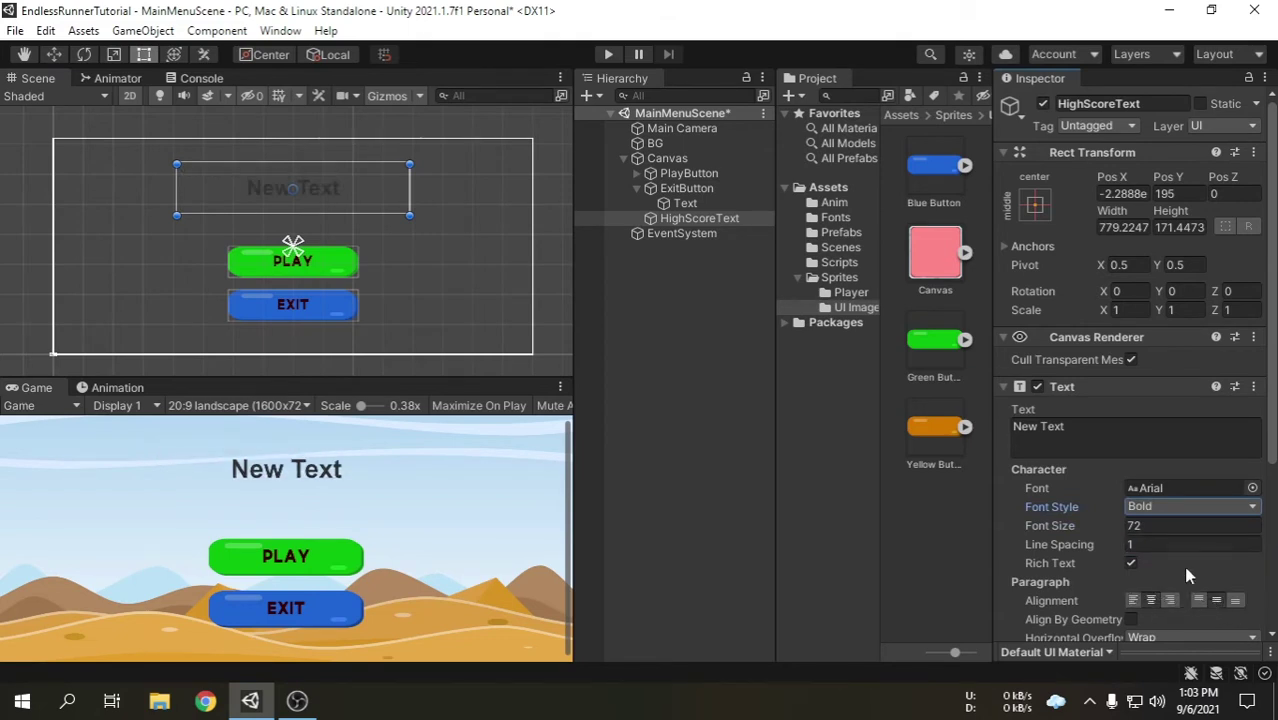
Step: Apply the Prompt-SemiBold font and replace New Text with 'High Score : 25'
{"action": "left_click", "coordinate": [838, 219]}
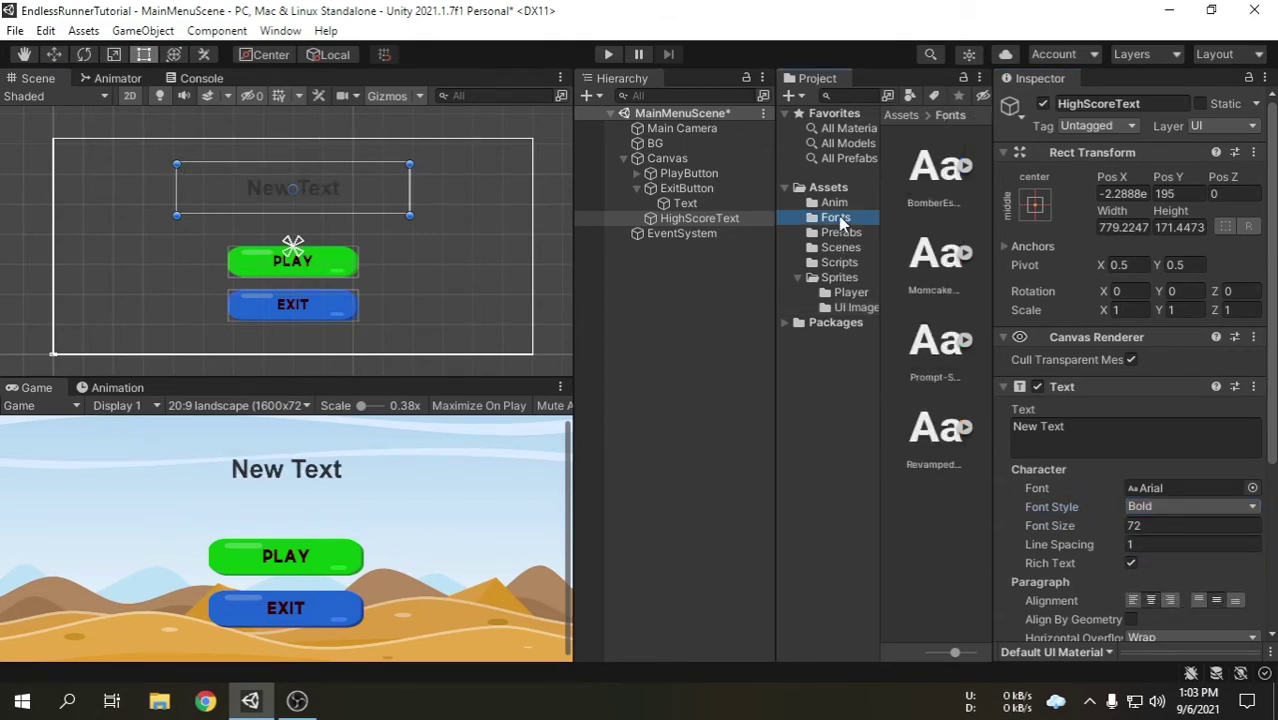
{"action": "left_click_drag", "start_coordinate": [943, 348], "coordinate": [1140, 488]}
{"action": "left_click", "coordinate": [1078, 427]}
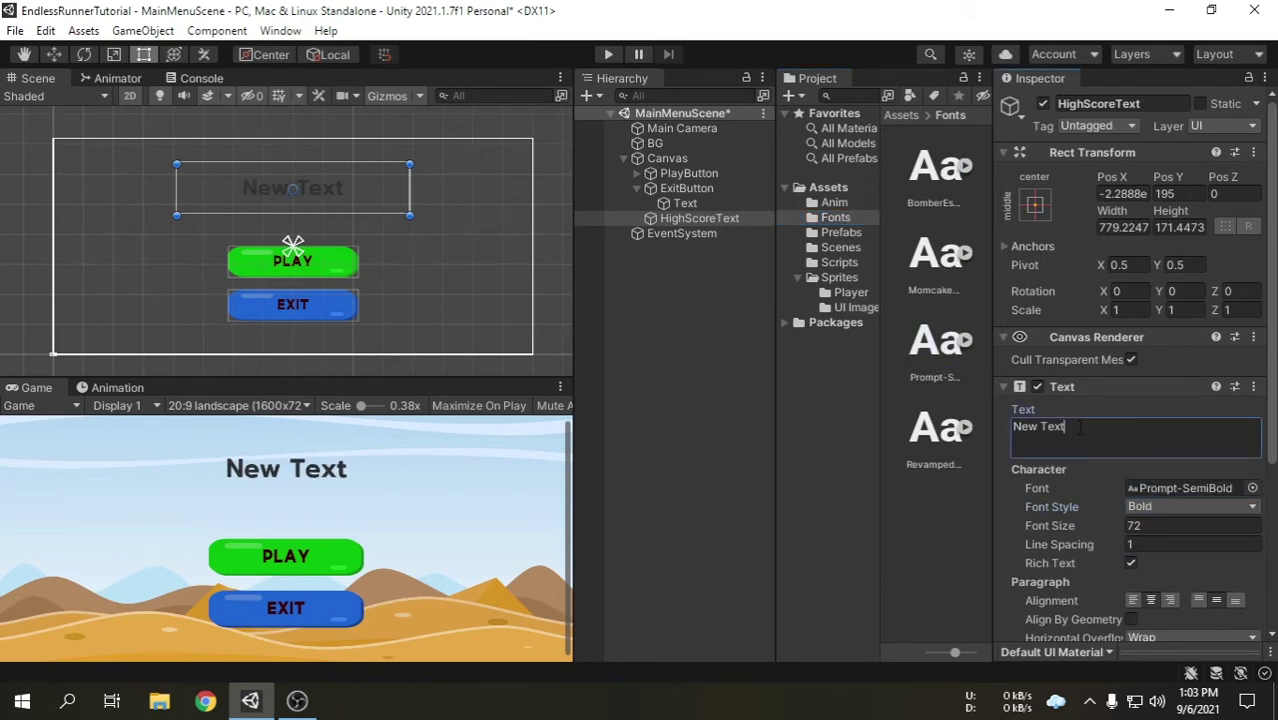
{"action": "key", "text": "ctrl+a"}
{"action": "type", "text": "High"}
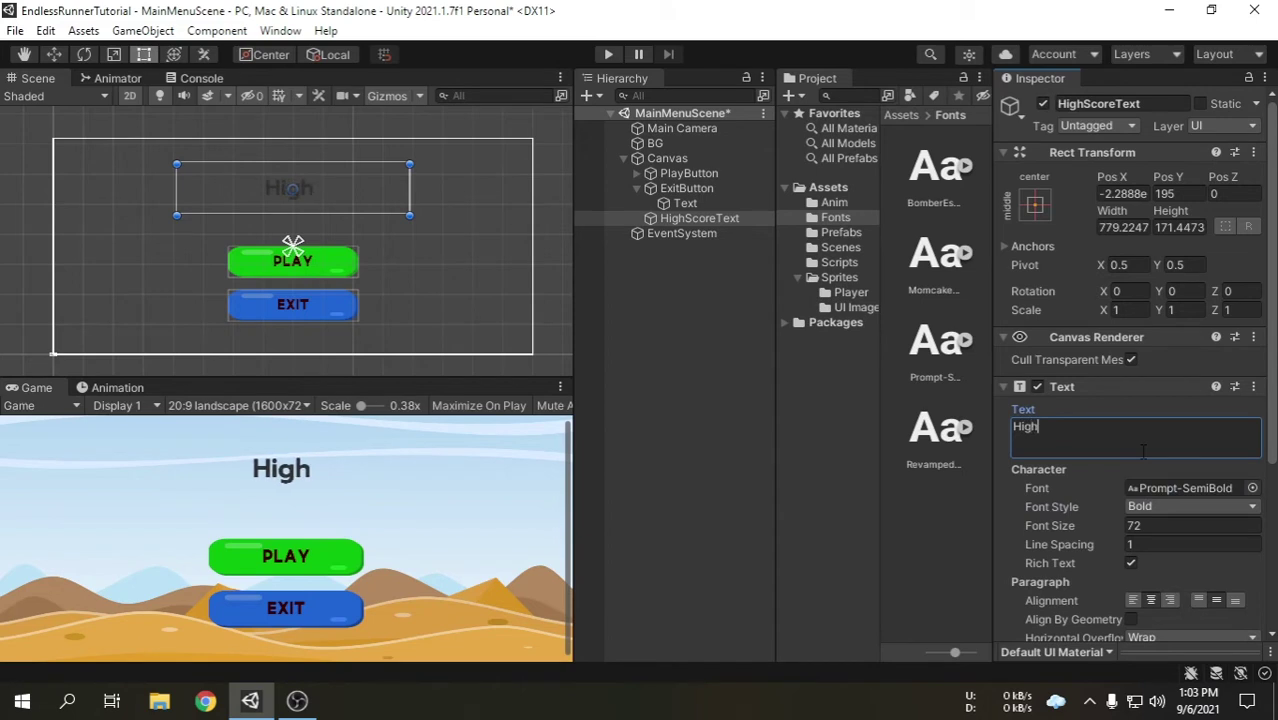
{"action": "type", "text": " Score"}
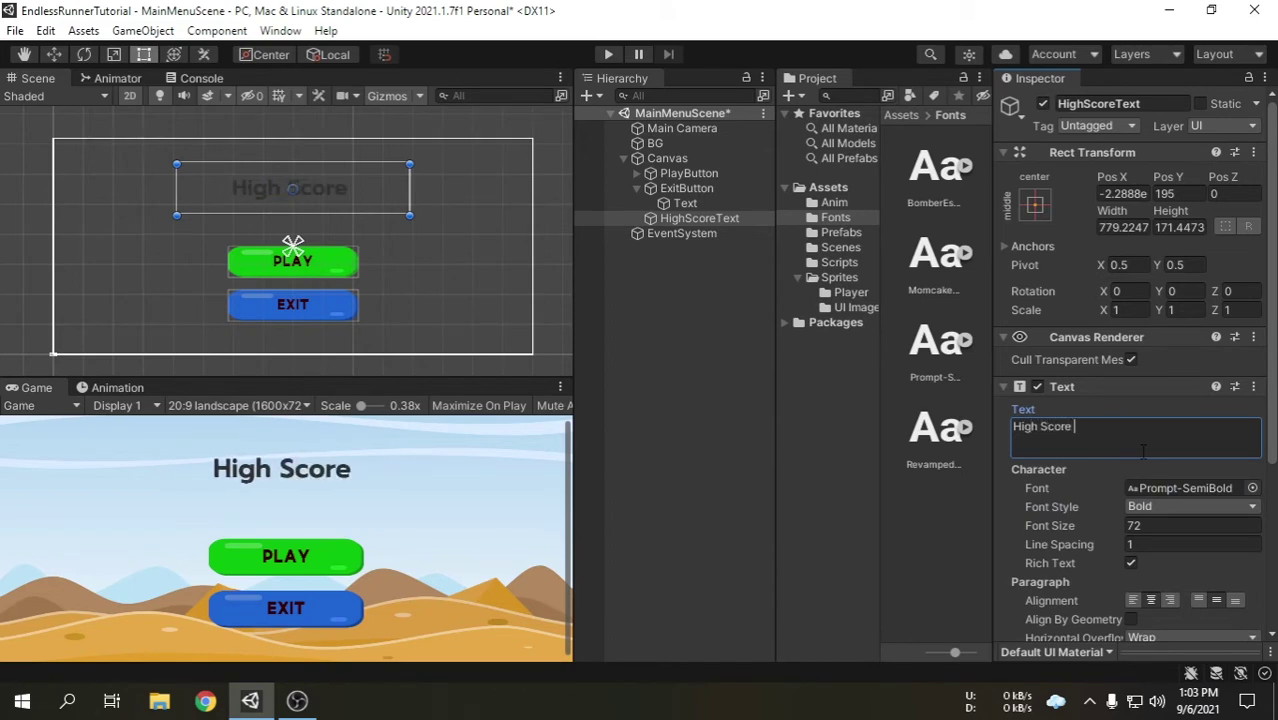
{"action": "type", "text": " : 25"}
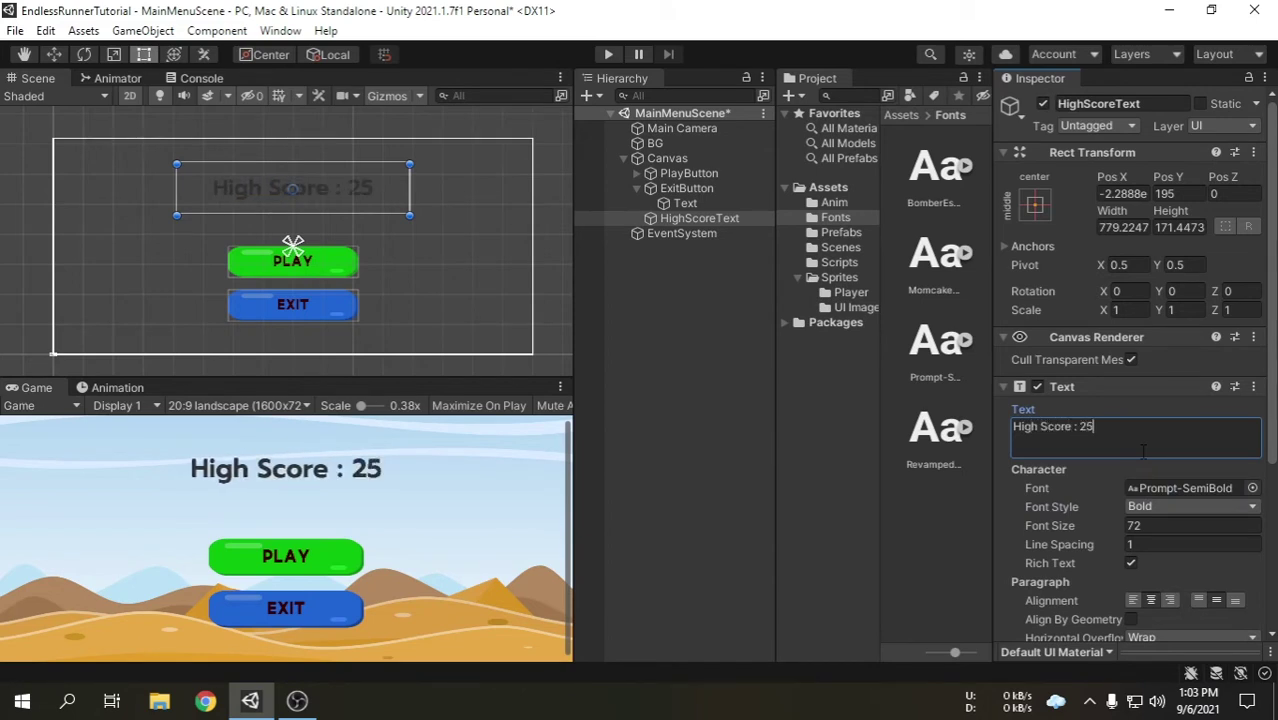
Step: Set the HighScoreText colour to orange-red FF5200
{"action": "scroll", "coordinate": [1127, 446], "scroll_direction": "down", "scroll_amount": 3}
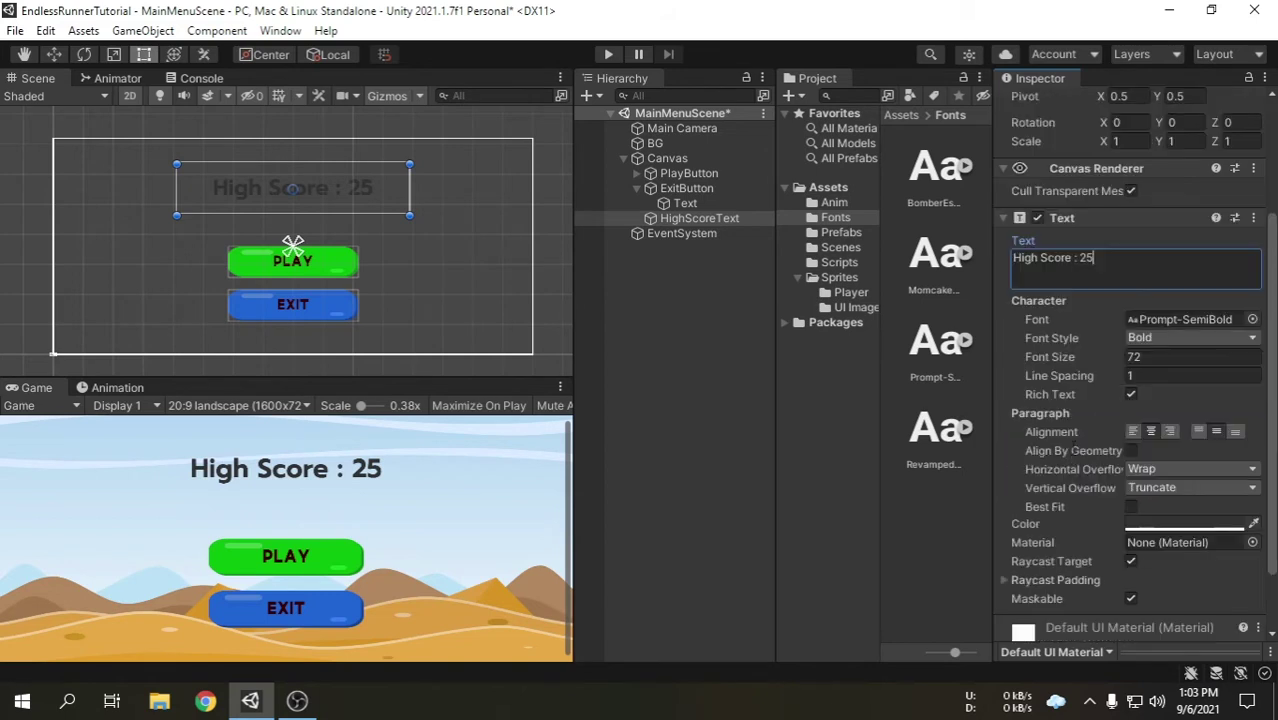
{"action": "left_click", "coordinate": [1185, 523]}
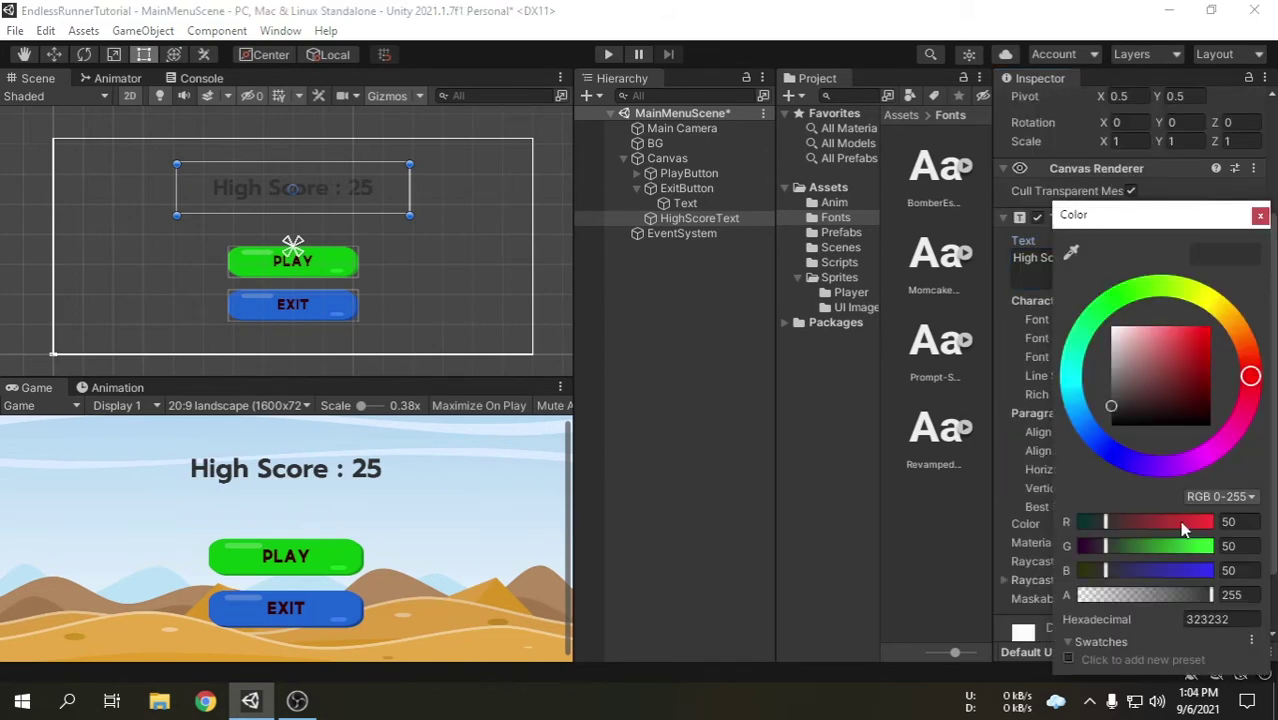
{"action": "mouse_move", "coordinate": [1206, 350]}
{"action": "left_mouse_down"}
{"action": "mouse_move", "coordinate": [1213, 328]}
{"action": "mouse_move", "coordinate": [1250, 346]}
{"action": "mouse_move", "coordinate": [1240, 322]}
{"action": "mouse_move", "coordinate": [1252, 352]}
{"action": "left_mouse_up"}
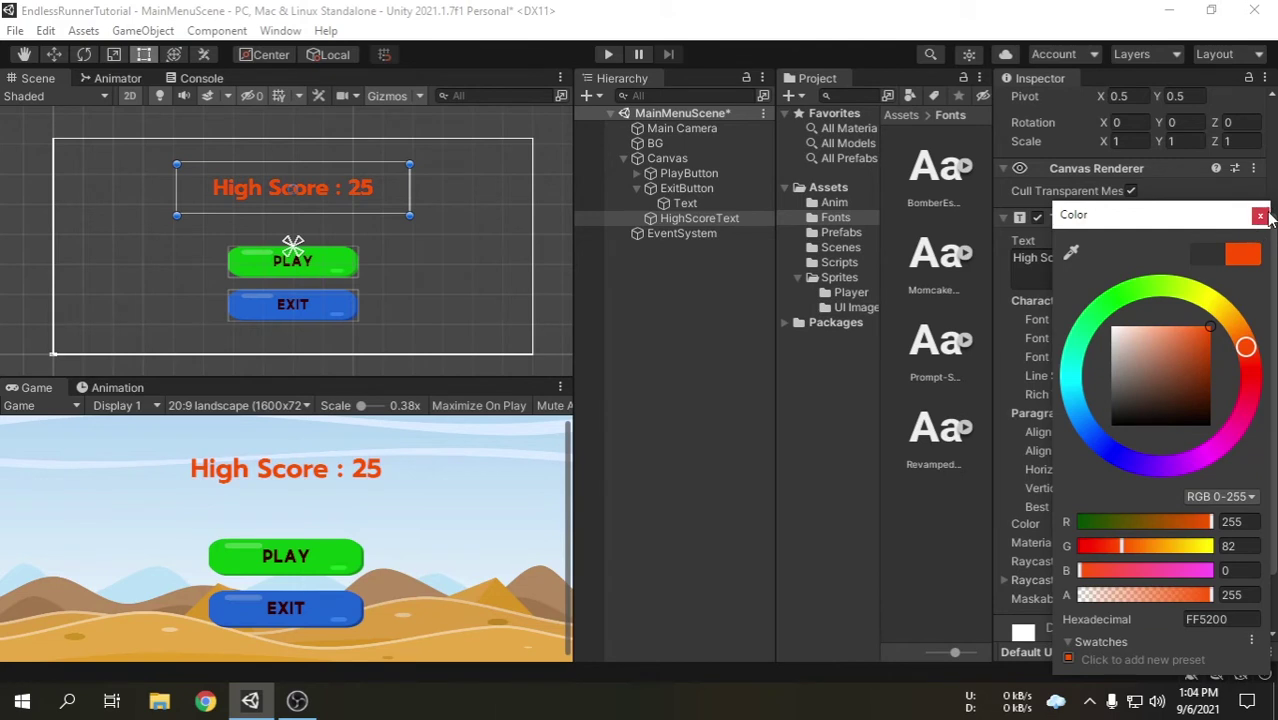
{"action": "left_click", "coordinate": [1261, 216]}
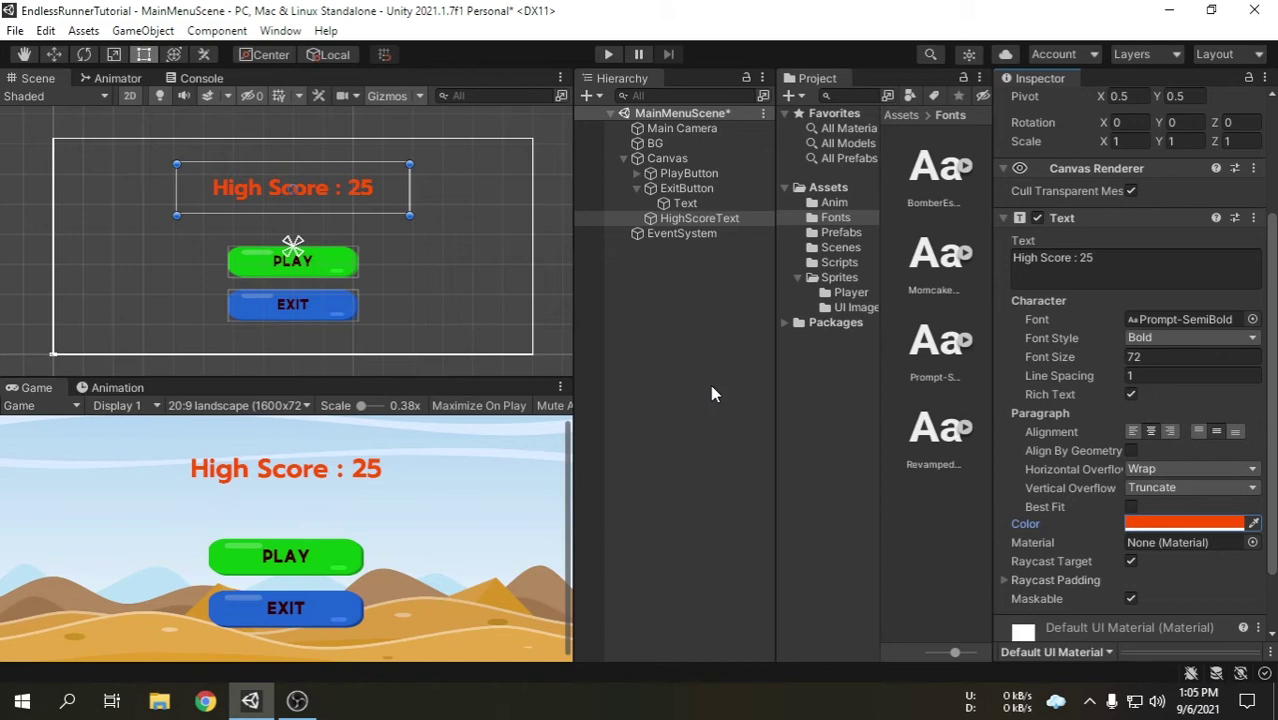
Step: Create a C# script named MainMenuScript in the Scripts folder
{"action": "left_click", "coordinate": [843, 262]}
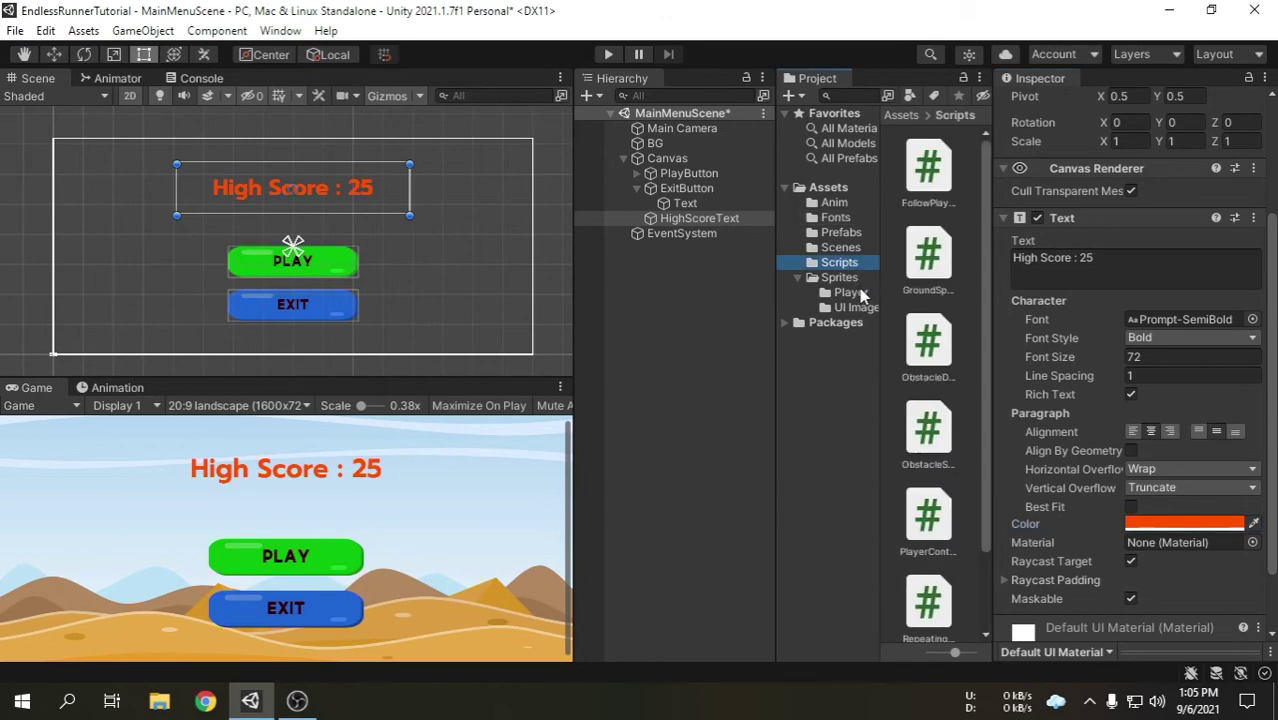
{"action": "right_click", "coordinate": [968, 346]}
{"action": "mouse_move", "coordinate": [1040, 225]}
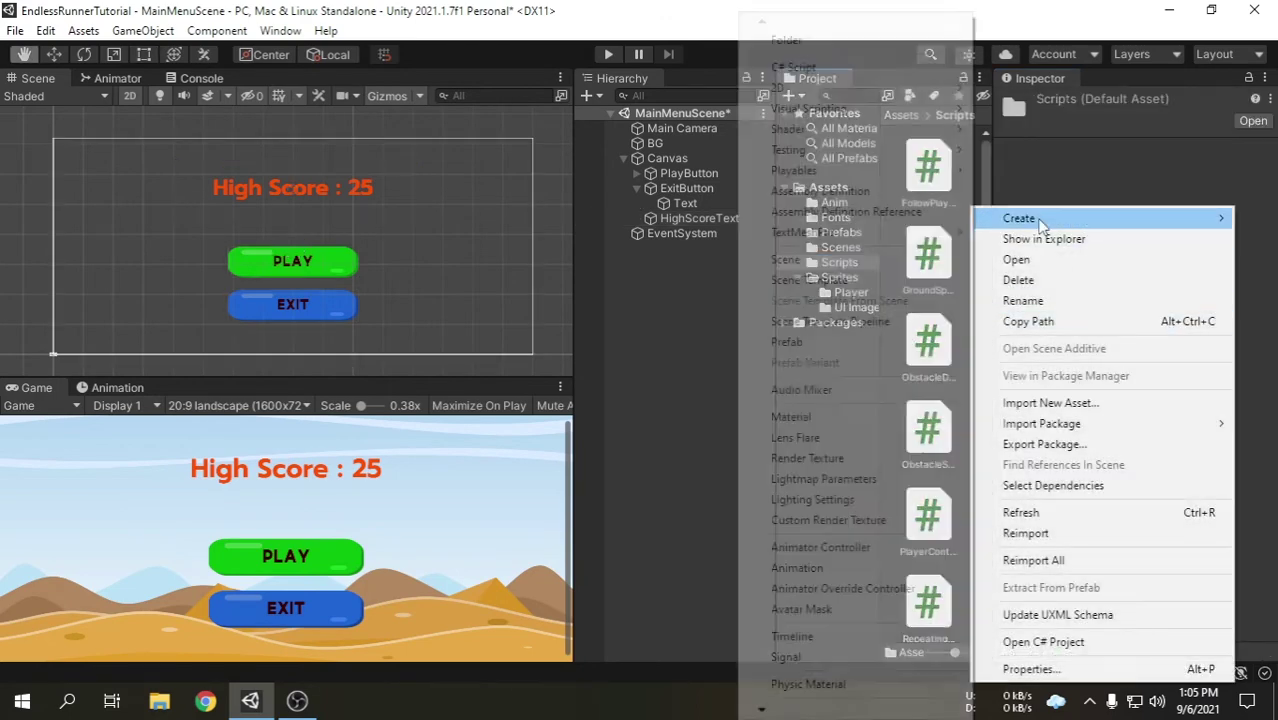
{"action": "left_click", "coordinate": [830, 68]}
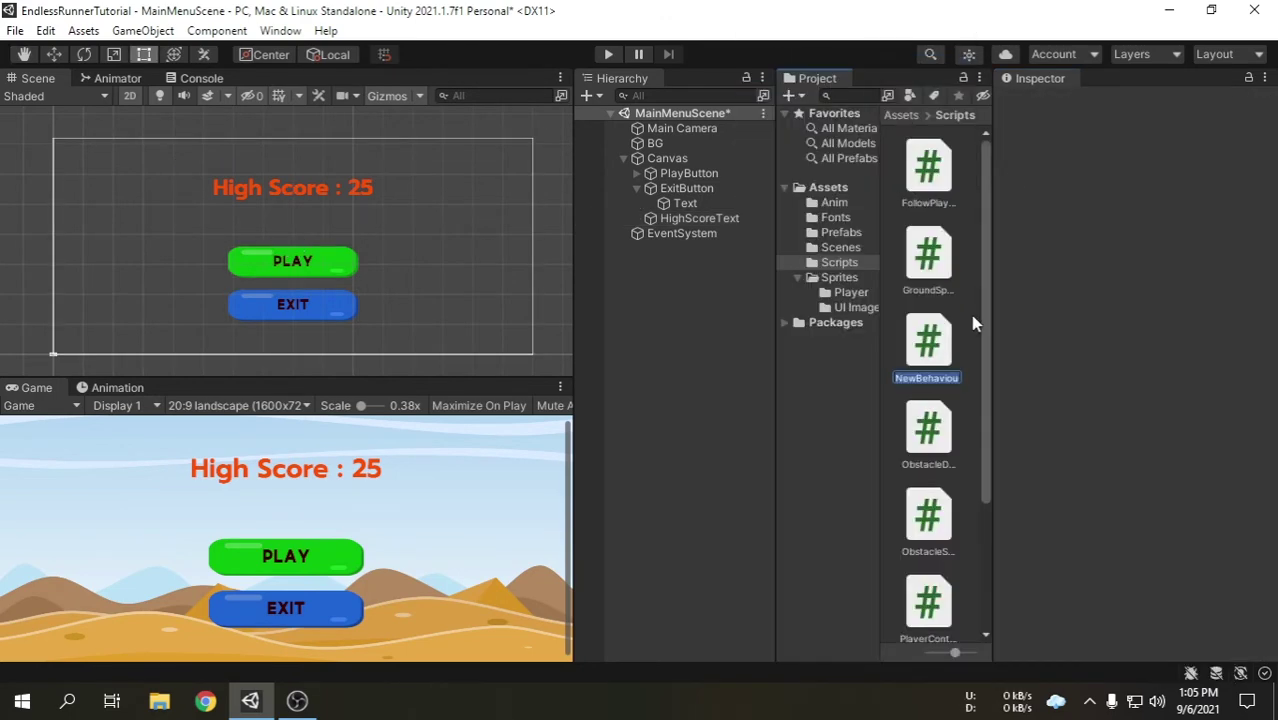
{"action": "type", "text": "MainMenuScript"}
{"action": "key", "text": "Return"}
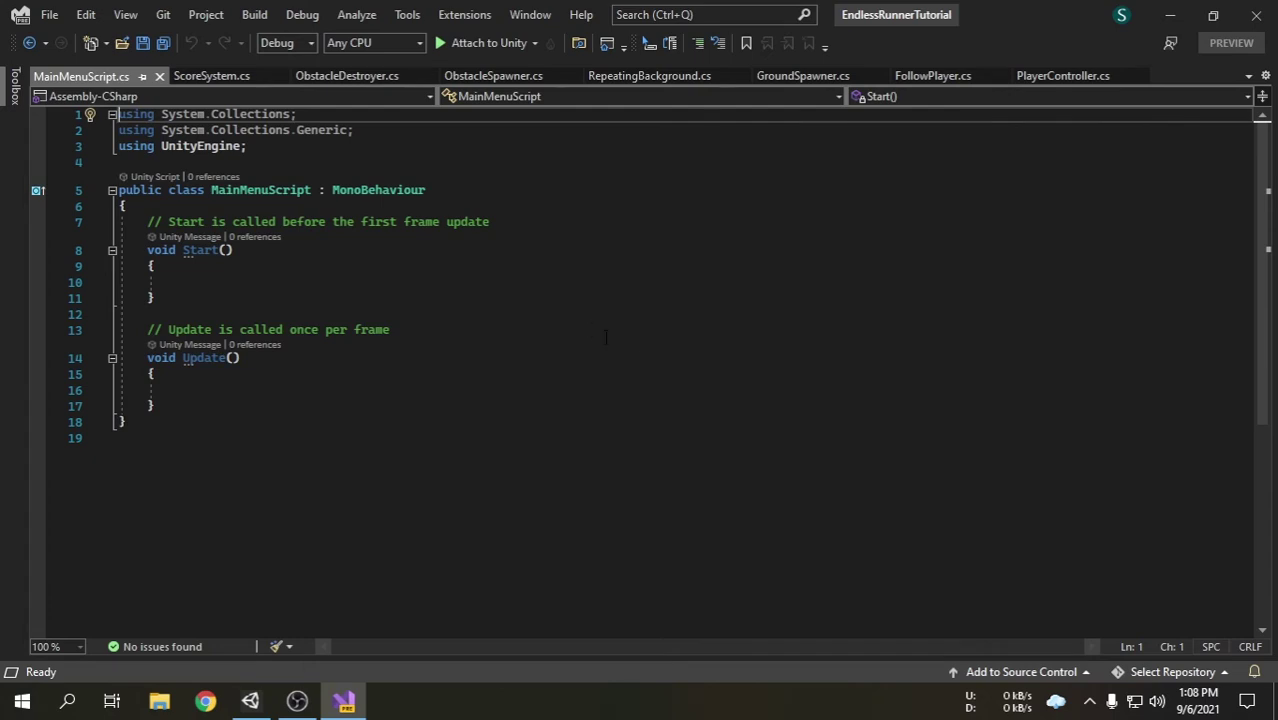
Step: Add 'using UnityEngine.UI;' after 'using UnityEngine;' and open blank lines inside the class
{"action": "left_click", "coordinate": [272, 152]}
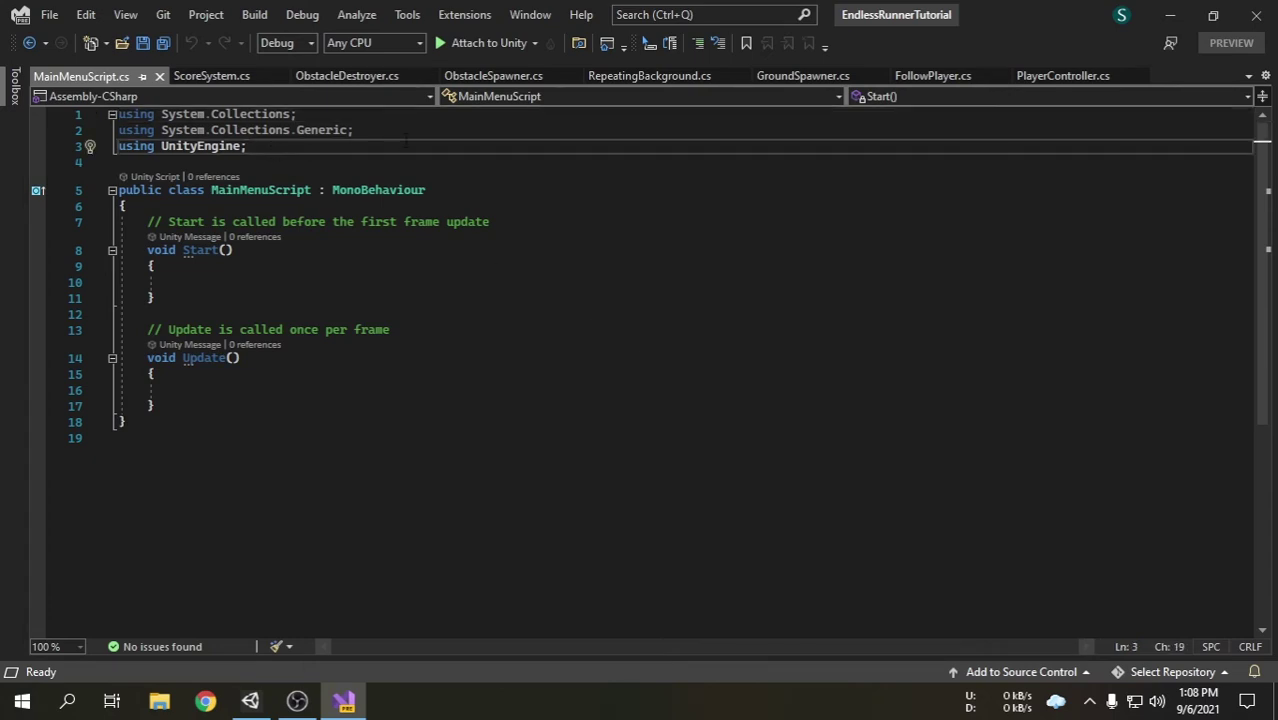
{"action": "key", "text": "Return"}
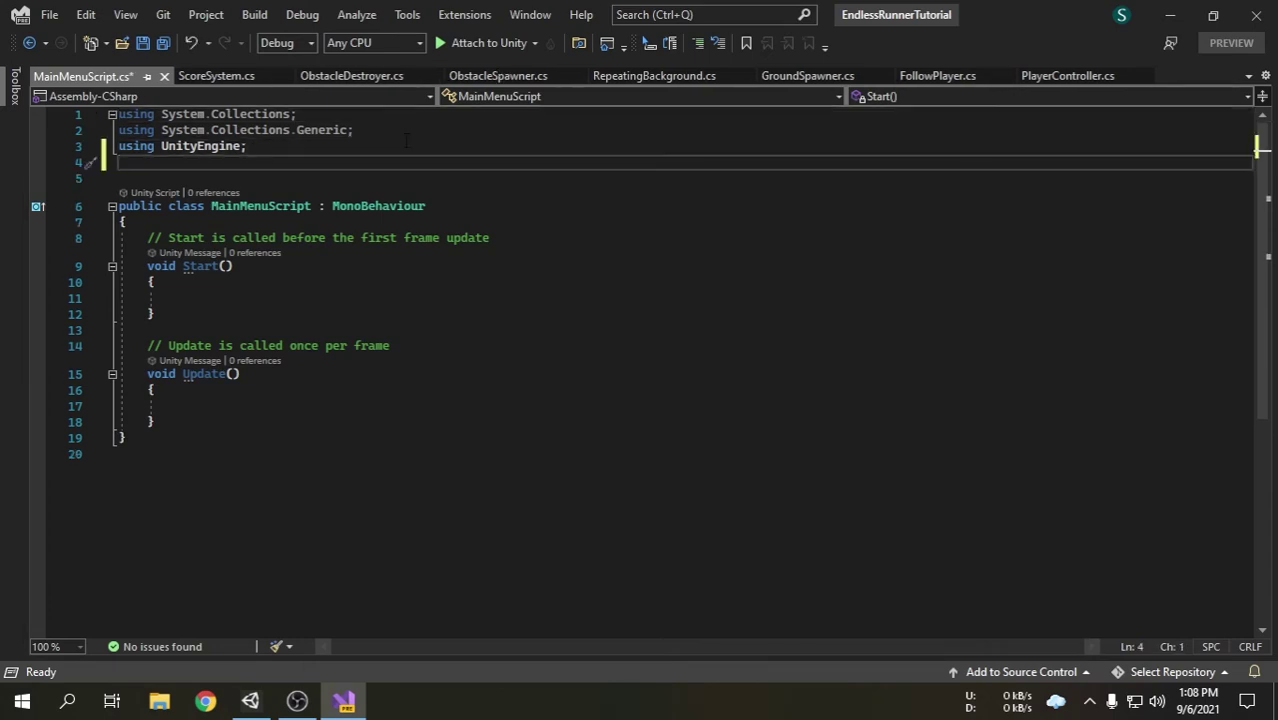
{"action": "type", "text": "using Unity"}
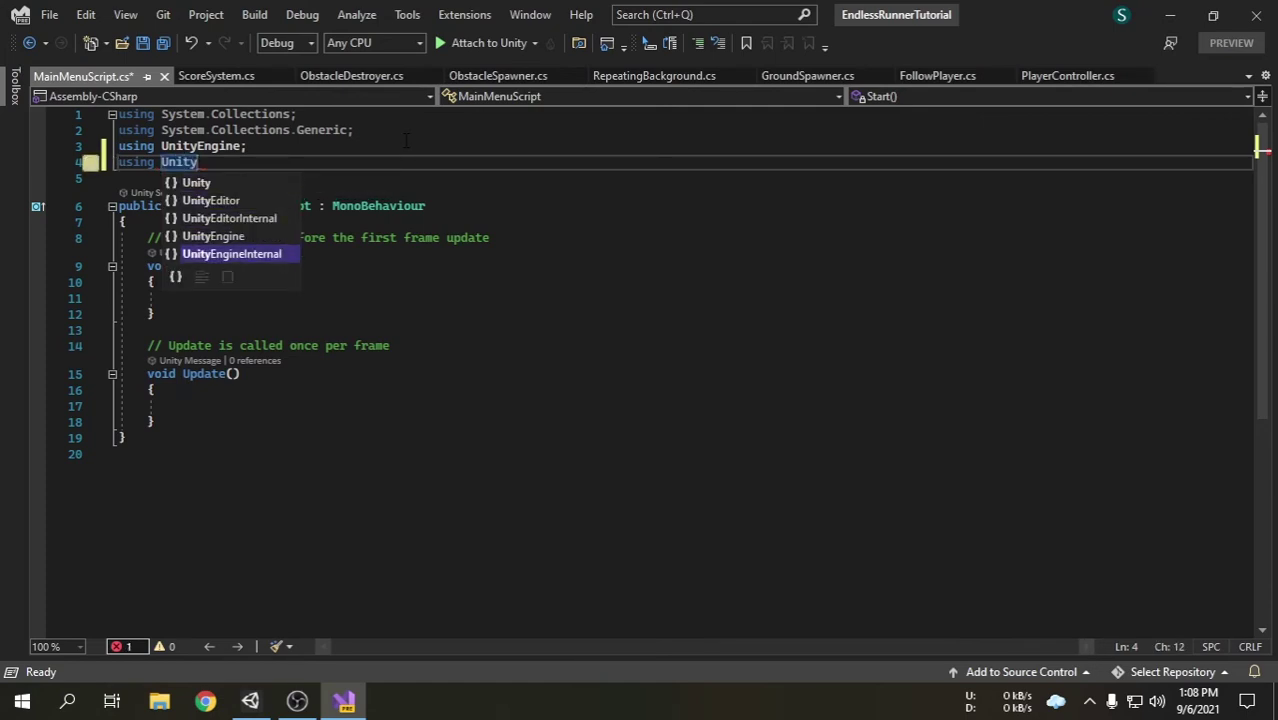
{"action": "type", "text": "Engine.UI"}
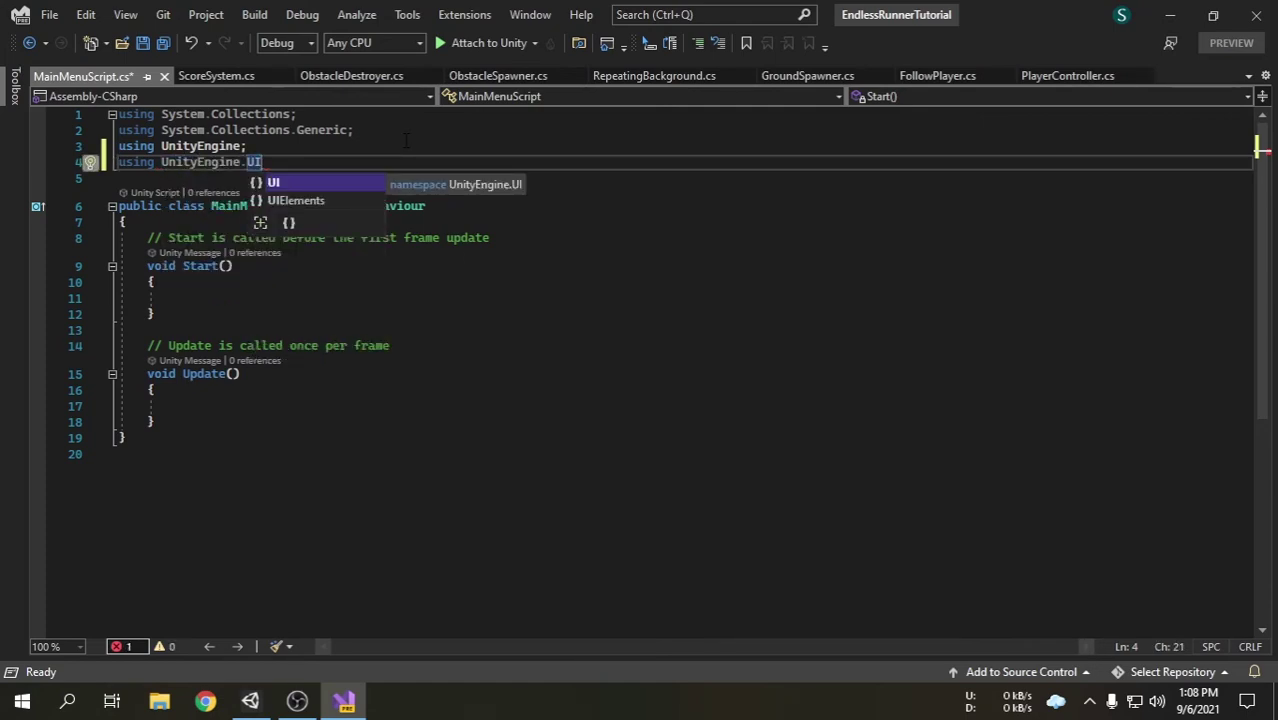
{"action": "type", "text": ";"}
{"action": "key", "text": "Down"}
{"action": "key", "text": "Down"}
{"action": "key", "text": "Down"}
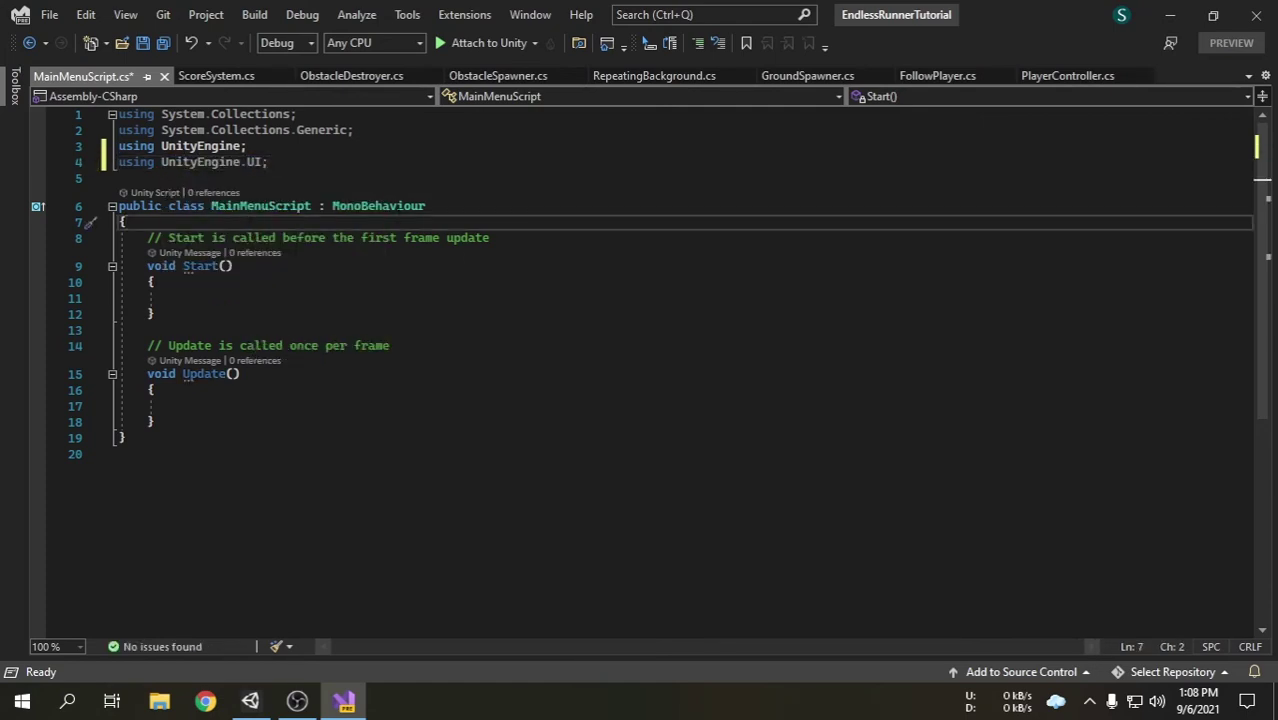
{"action": "key", "text": "Return"}
{"action": "key", "text": "Return"}
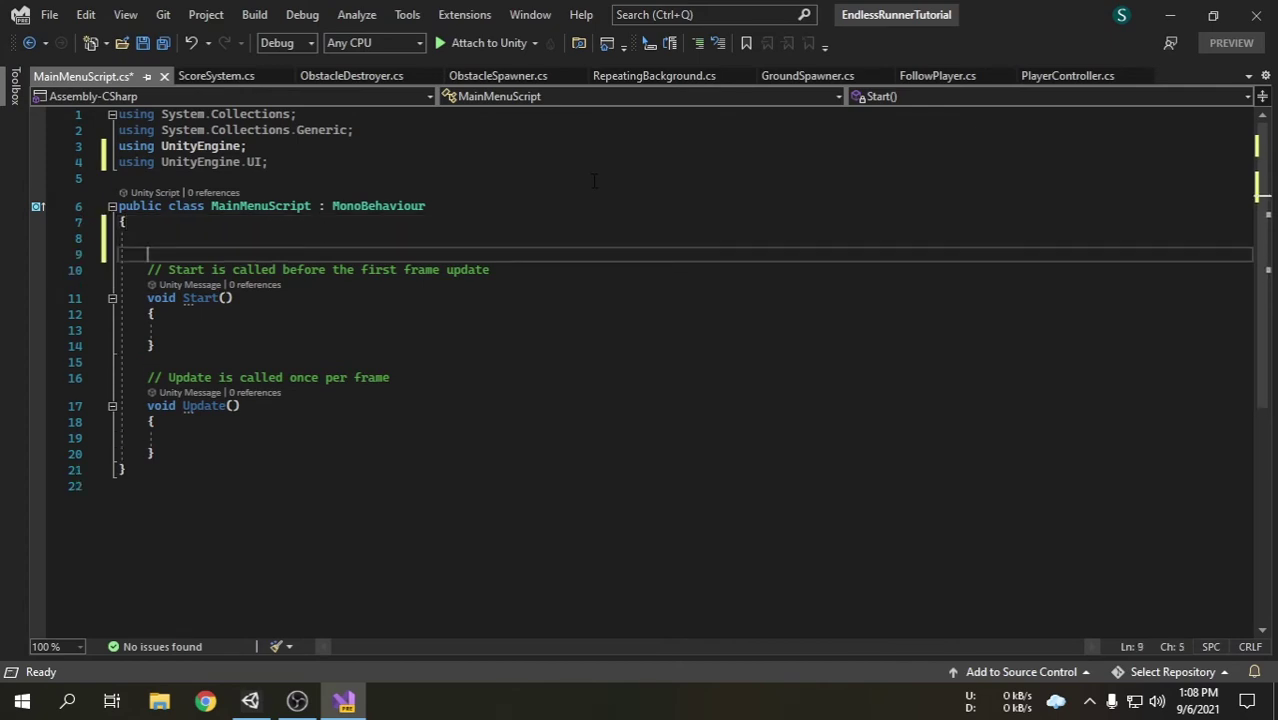